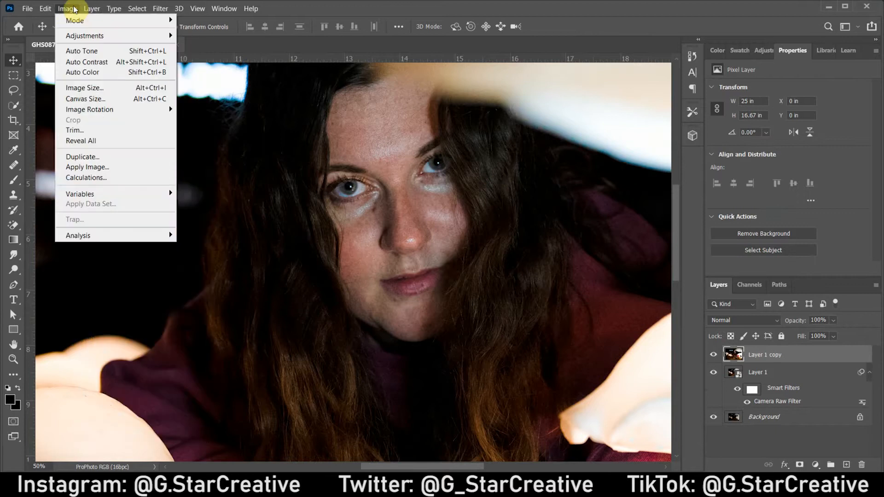
Step: Set the blend mode of the inverted Layer 1 copy to Vivid Light
click(743, 320)
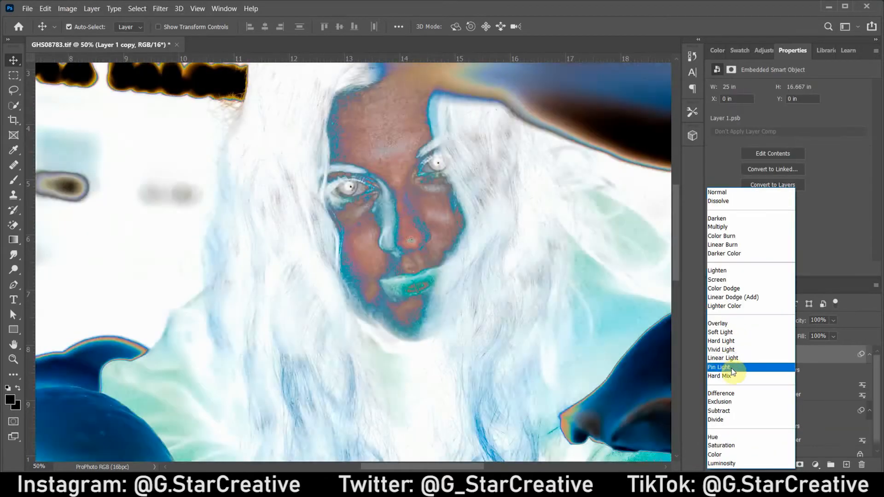
click(731, 367)
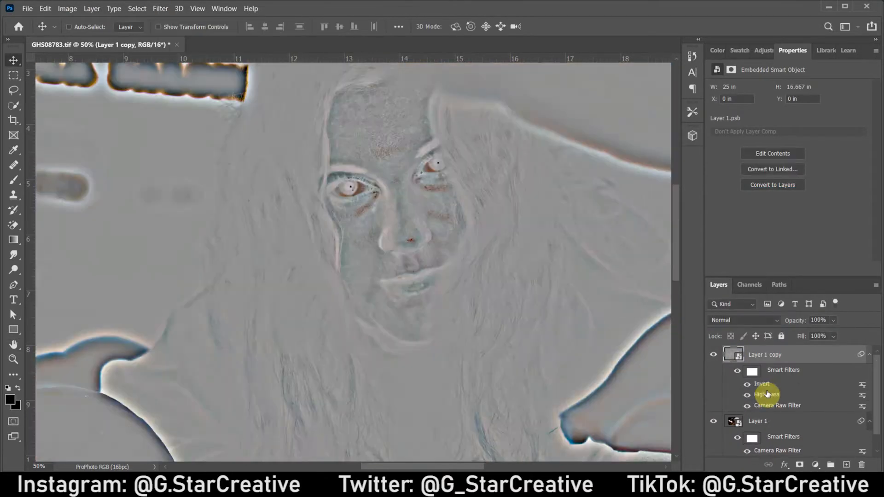
click(744, 320)
click(727, 350)
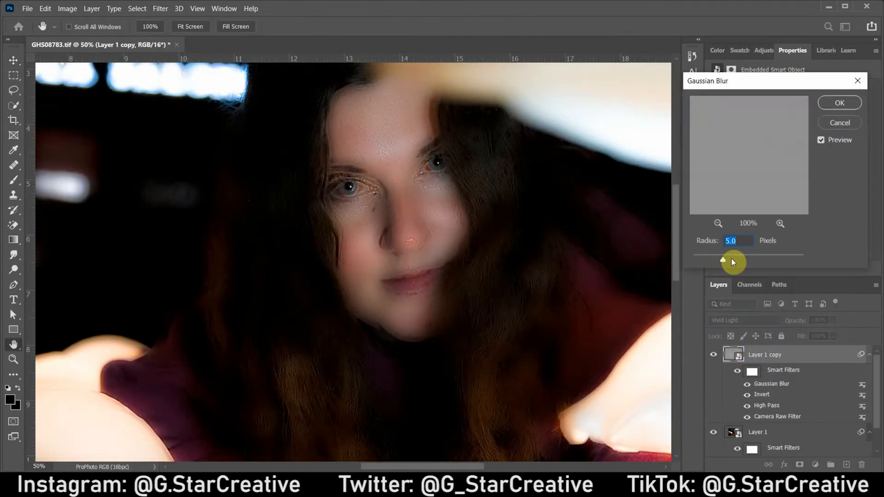
Step: Apply a 25-pixel Gaussian Blur to Layer 1 copy and paint the facial skin white on its black mask
drag(731, 259, 753, 258)
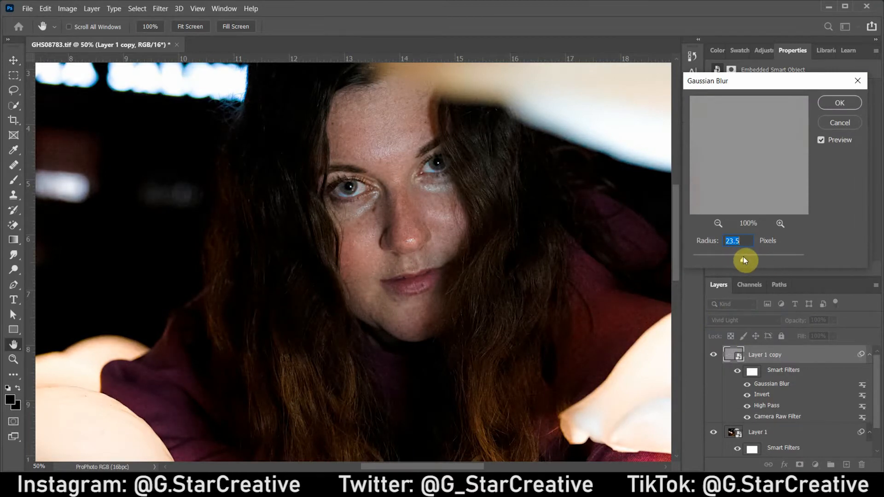
key(Return)
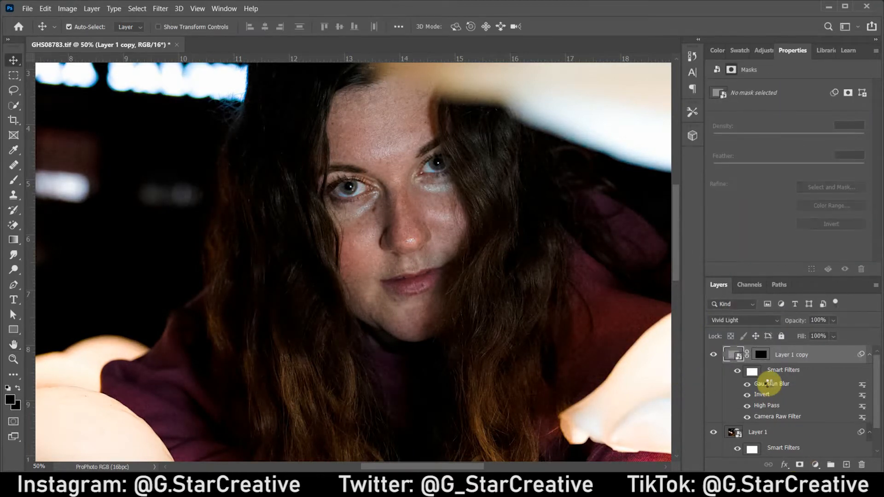
double_click(768, 384)
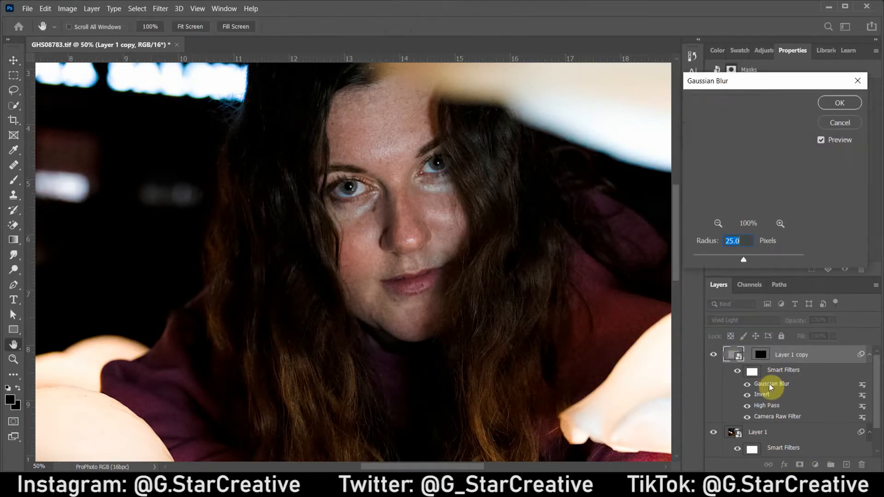
click(13, 179)
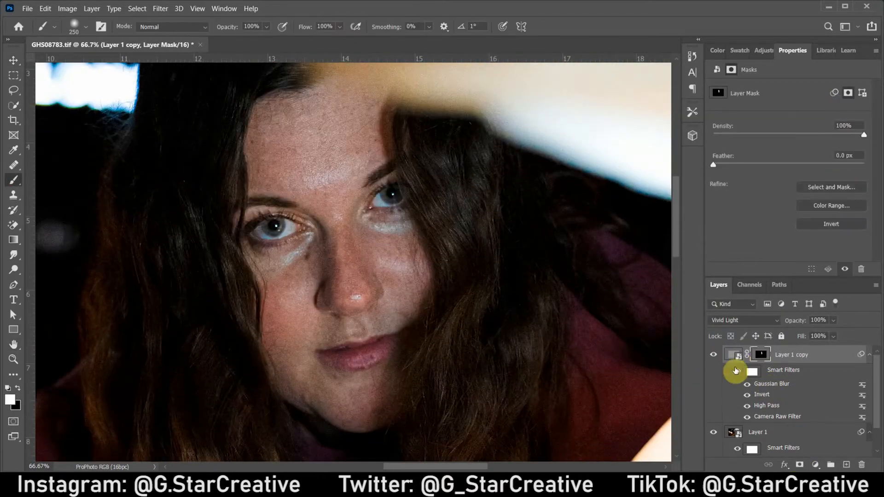
key(ctrl+0)
Step: Edit Layer 1 copy's Camera Raw Filter with Texture +65, Clarity +27, Vibrance +55 and Saturation +48
click(789, 355)
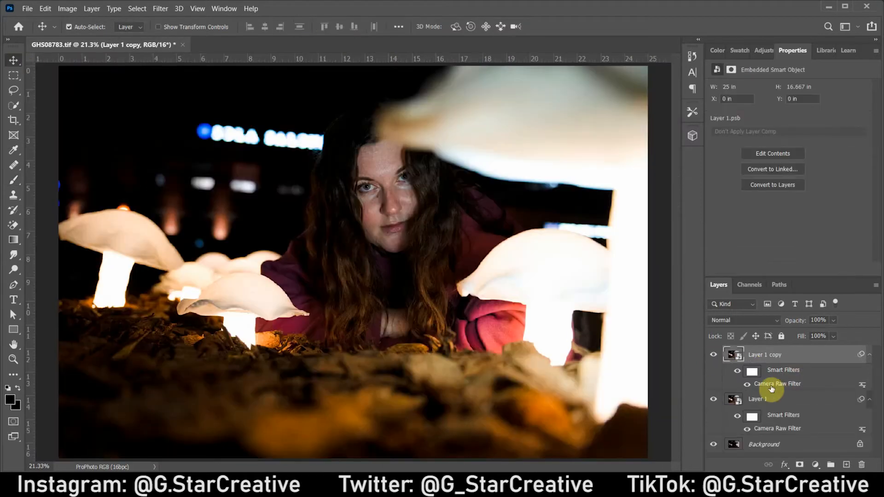
double_click(774, 384)
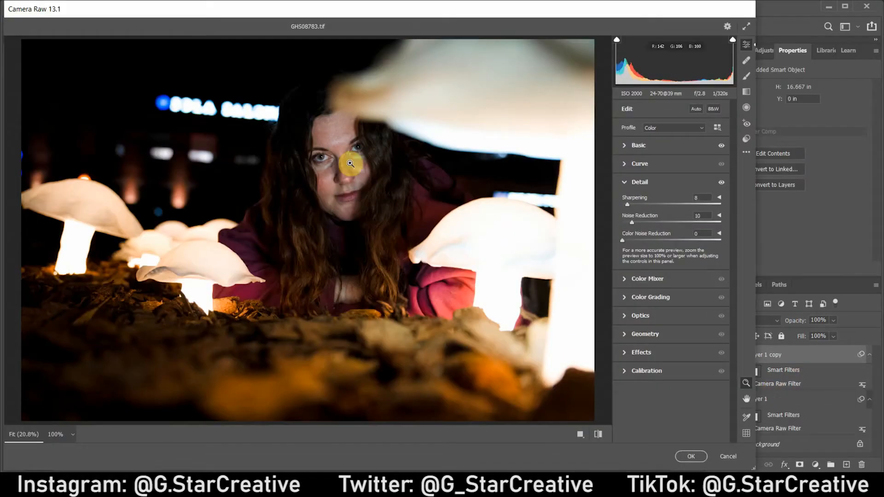
click(414, 202)
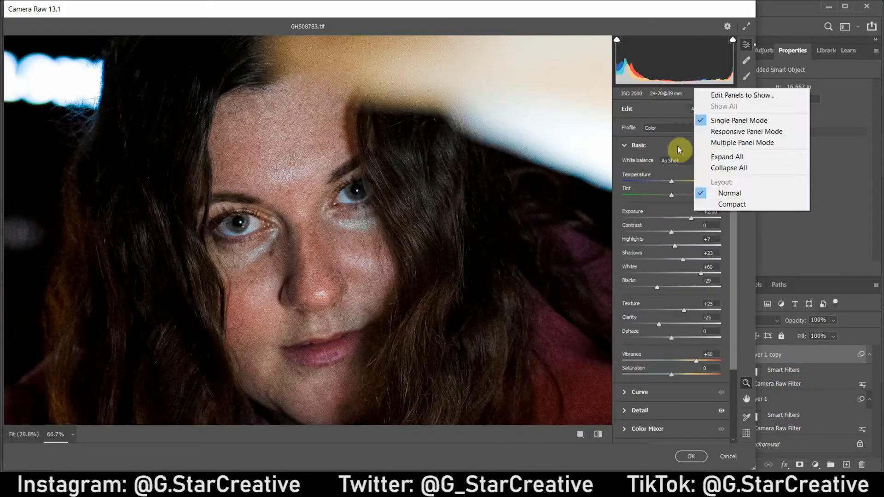
drag(671, 301, 690, 328)
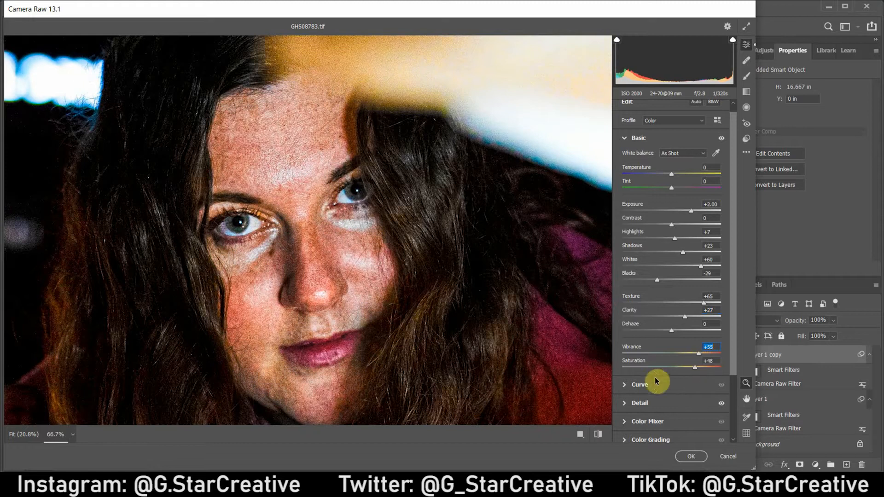
click(640, 403)
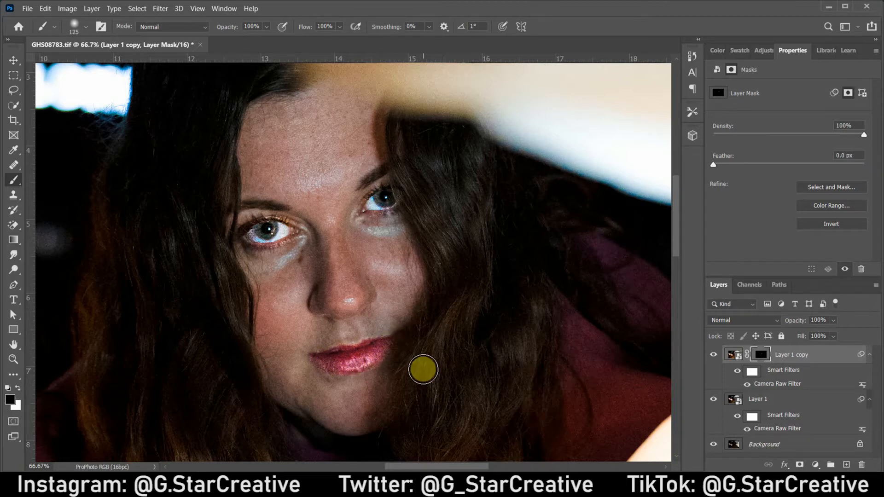
Step: Edit Layer 1's Camera Raw Filter, raising Sharpening and setting Noise Reduction to 45
key(ctrl+0)
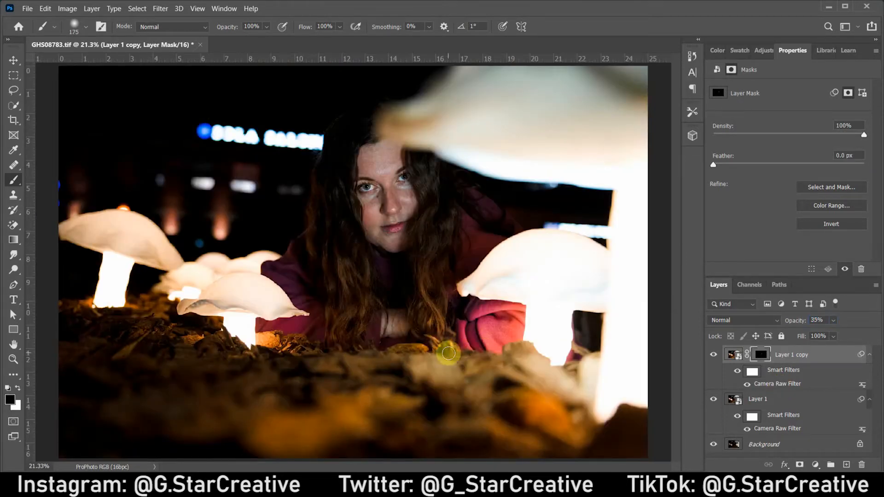
double_click(783, 385)
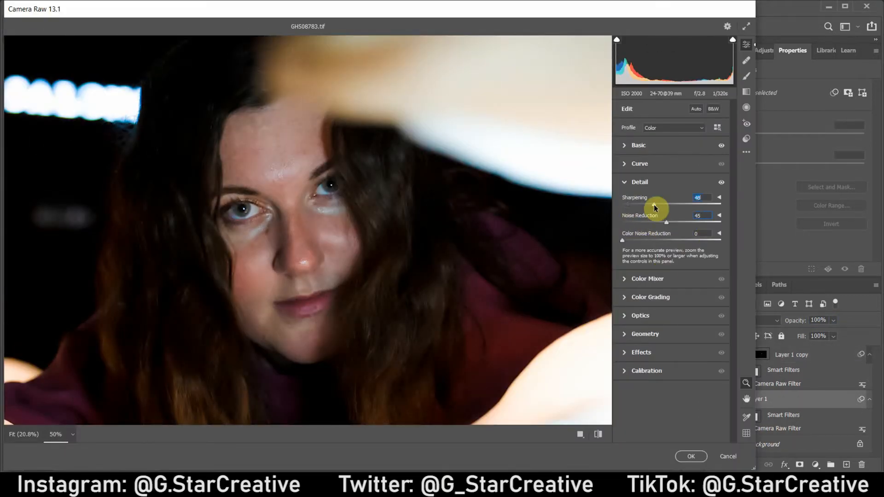
click(632, 145)
click(691, 457)
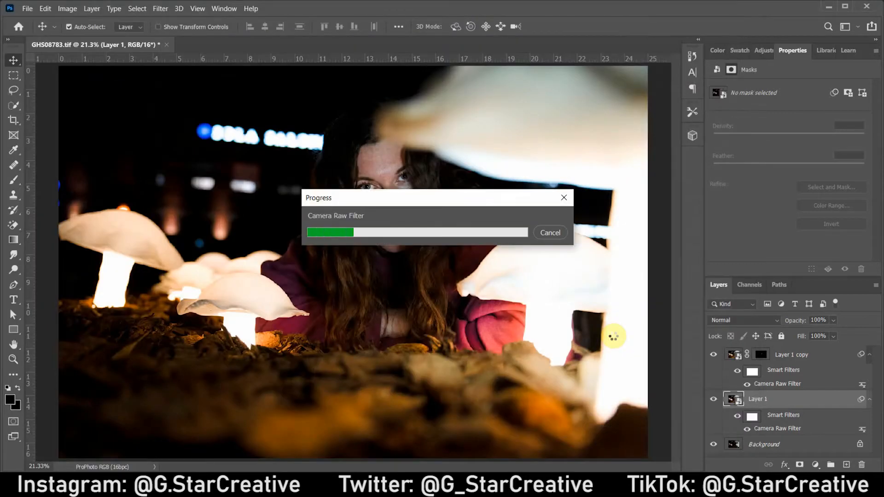
key(c)
click(92, 27)
click(171, 28)
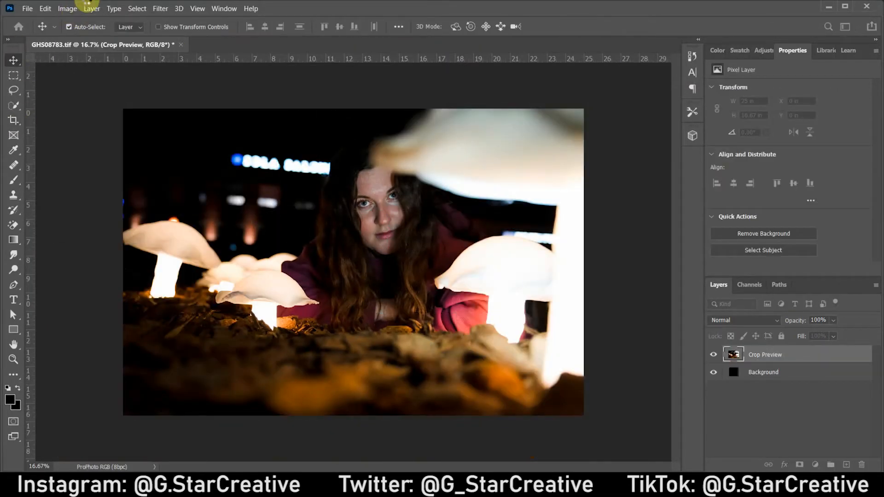
Step: Try to set the canvas width to 1920 pixels
click(68, 9)
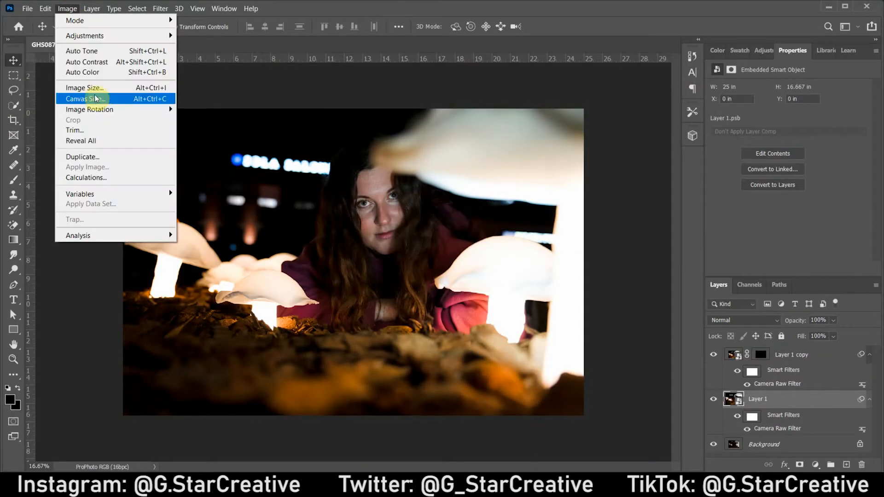
click(97, 100)
click(640, 151)
click(629, 158)
double_click(594, 151)
text(1920)
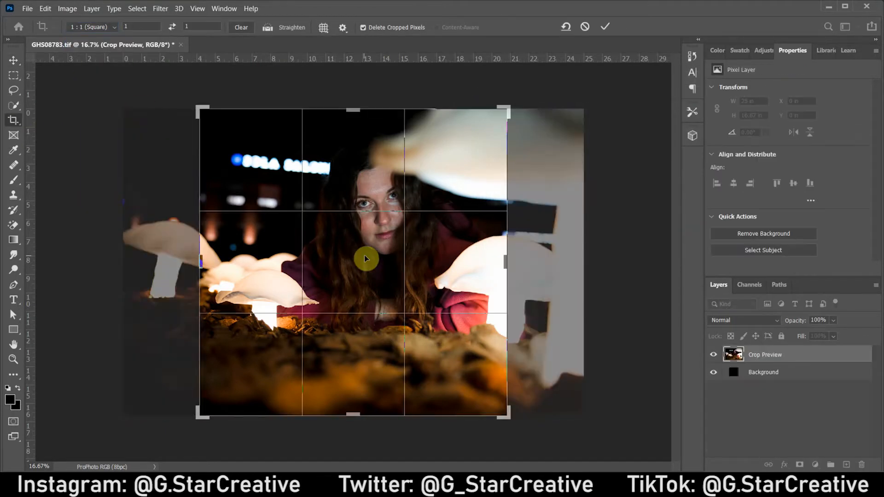
Step: Try a 1:1 square crop around the woman, then undo it
drag(364, 255, 316, 256)
drag(350, 413, 347, 403)
key(ctrl+z)
key(Return)
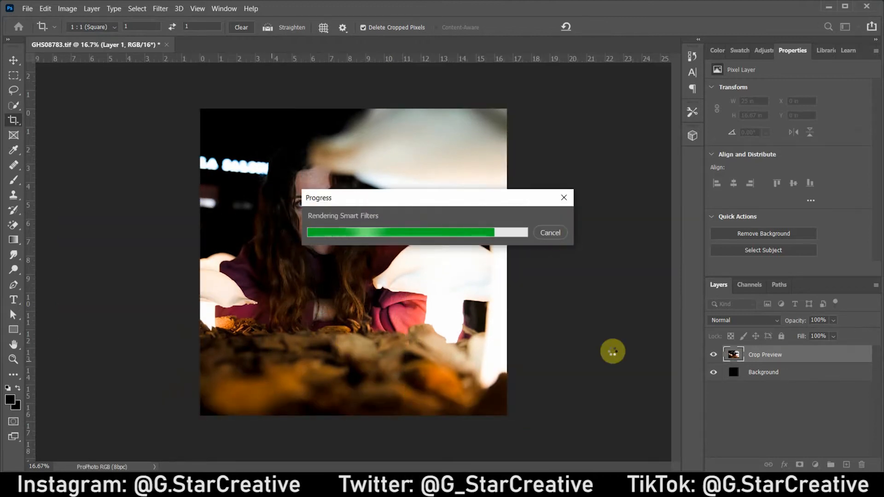
key(ctrl+z)
Step: Crop the photo slightly tighter on all sides using the 2:3 (4:6) preset swapped to landscape
click(108, 28)
click(97, 111)
click(173, 27)
drag(125, 414, 143, 398)
drag(566, 119, 555, 129)
drag(501, 175, 491, 176)
drag(154, 263, 149, 264)
key(Return)
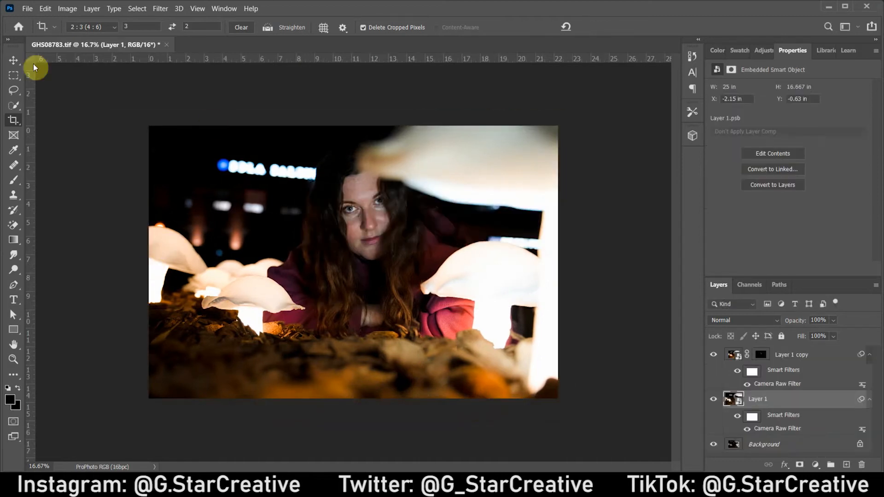
Step: Resize the canvas to 3840 pixels wide with a 16:9 height, keeping the centre anchor
click(13, 61)
click(67, 8)
click(84, 96)
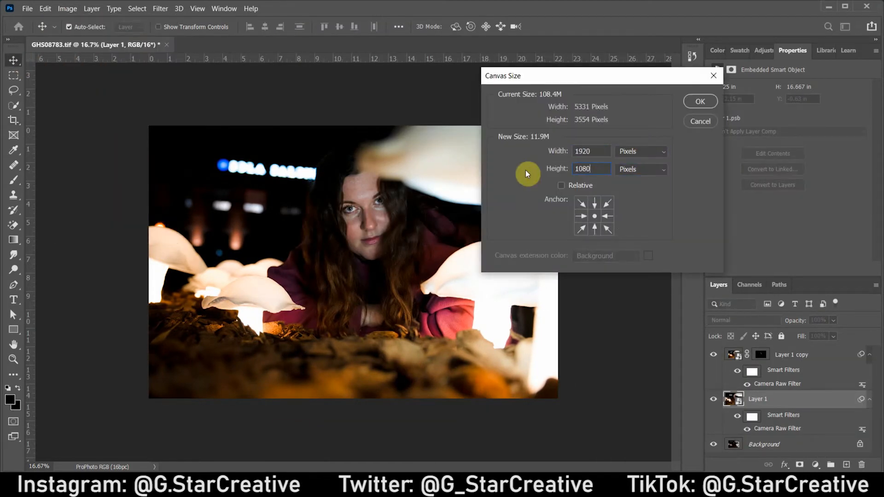
double_click(575, 151)
text(3840)
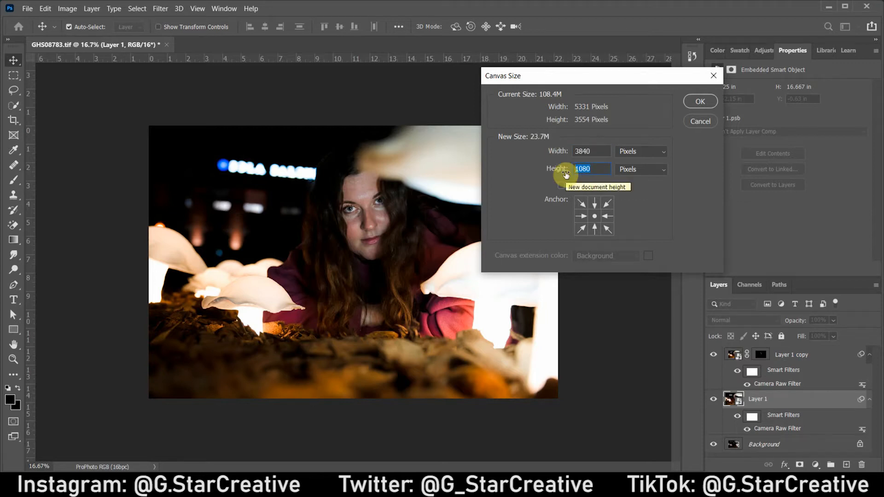
click(690, 104)
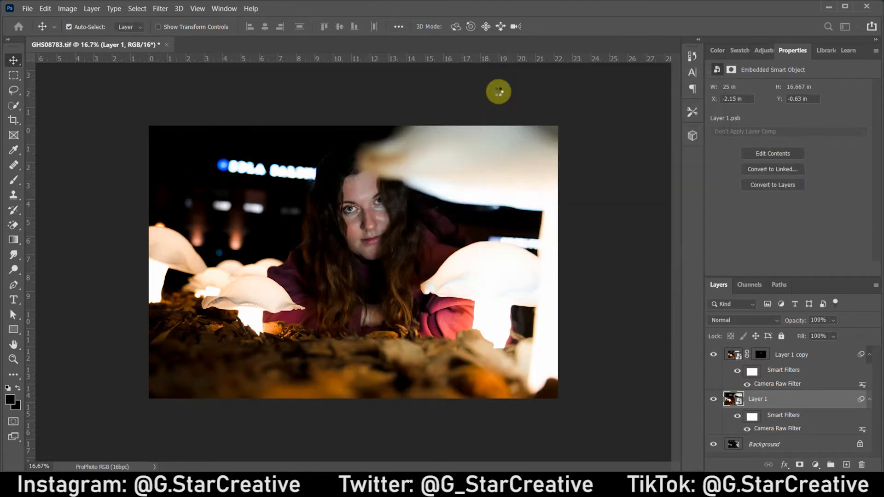
key(ctrl+plus)
key(ctrl+plus)
key(ctrl+minus)
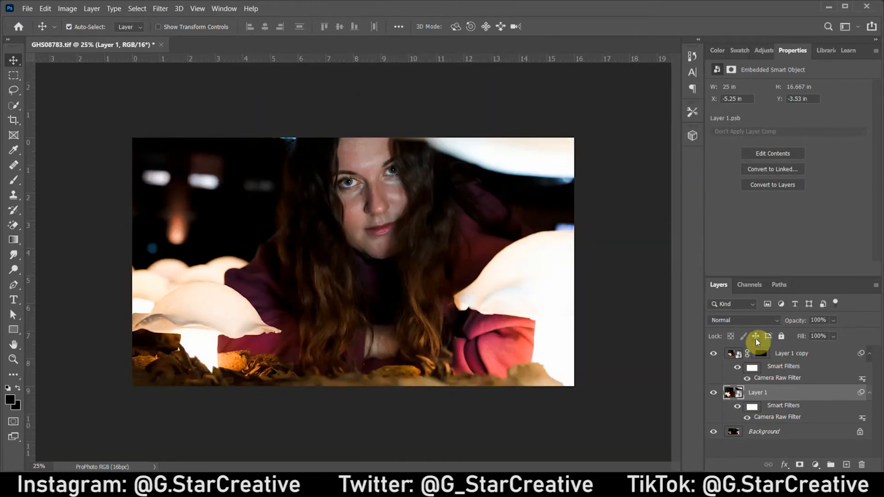
Step: Scale Layer 1 and Layer 1 copy together to about 71%, rotate them about 4.5° counterclockwise and reposition them in the canvas
ctrl+click(785, 356)
key(ctrl+t)
click(473, 199)
key(ctrl+0)
drag(59, 83, 132, 132)
drag(573, 214, 568, 195)
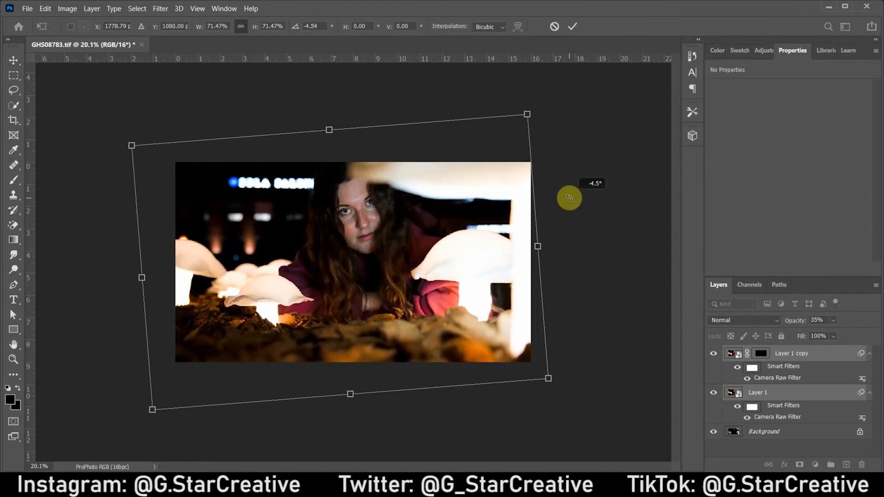
mouse_move(478, 240)
mouse_down()
mouse_move(478, 227)
mouse_move(488, 246)
mouse_up()
mouse_move(576, 248)
mouse_down()
mouse_move(580, 303)
mouse_move(560, 245)
mouse_up()
key(Return)
Step: Crop the canvas to a 3:2 landscape frame at full height, keeping the woman and the large mushroom inside
key(c)
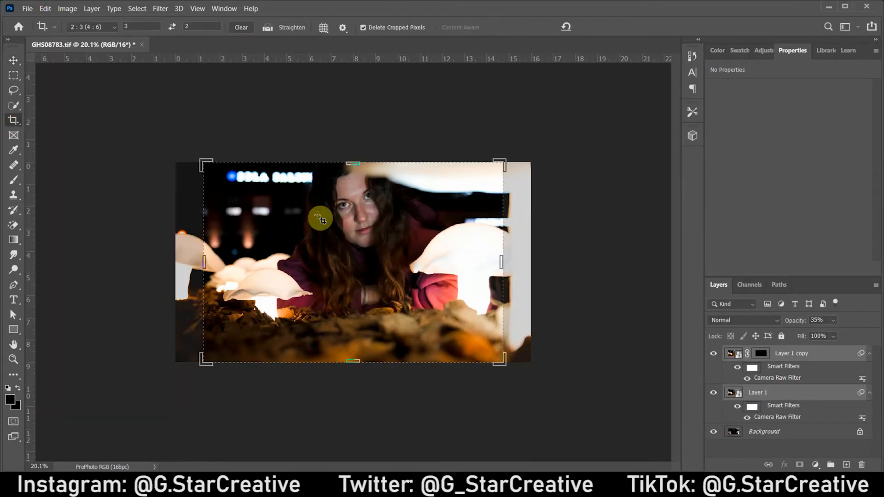
drag(366, 259, 350, 260)
key(Return)
Step: Transform both photo layers with a rotation of about -0.76° and shift them within the cropped frame
key(v)
key(ctrl+t)
drag(615, 225, 615, 221)
drag(510, 237, 535, 237)
drag(427, 262, 400, 262)
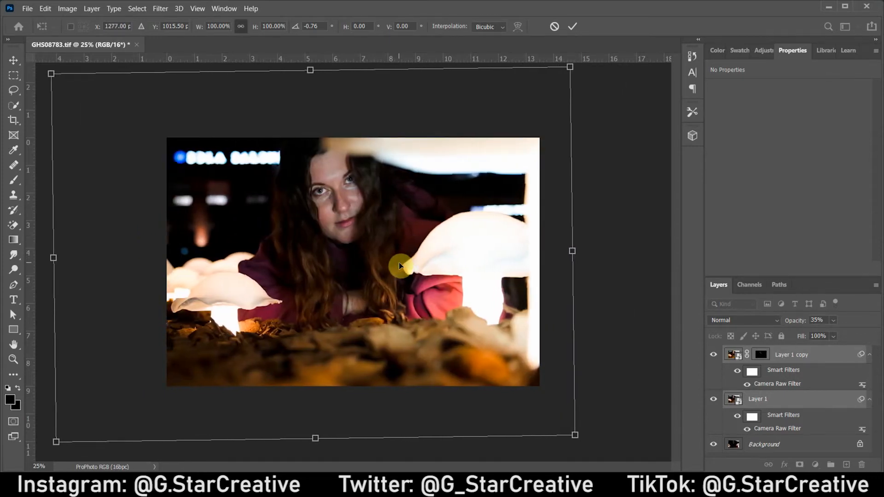
key(Return)
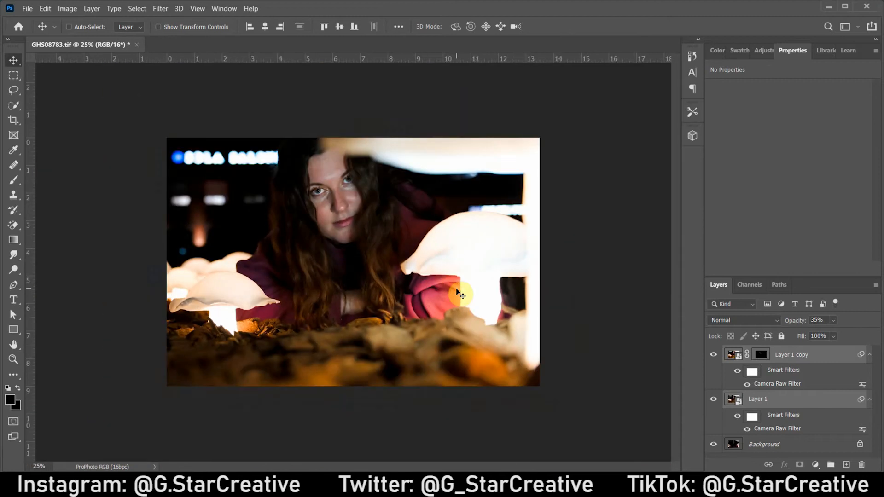
Step: Add a Selective Color adjustment layer above the photo layers and target the Reds
key(ctrl+plus)
click(819, 359)
click(778, 101)
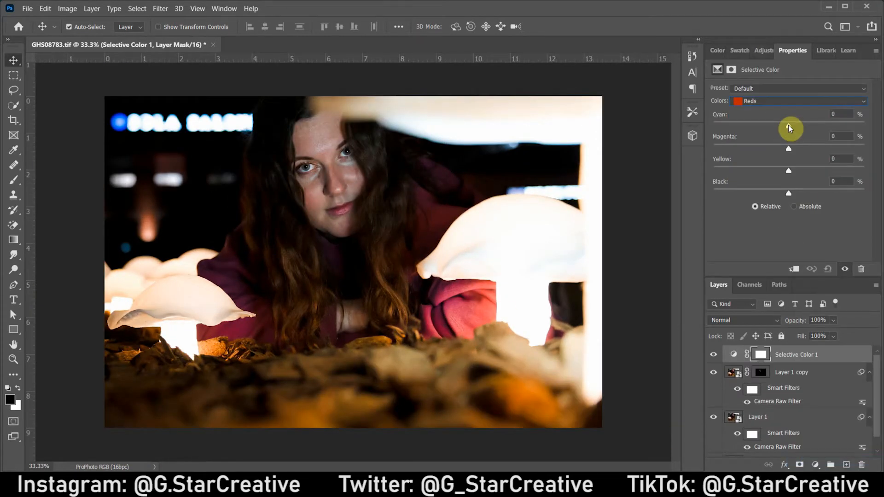
Step: Duplicate Layer 1 copy with a fresh black mask and paint the woman's hair white on that mask
click(761, 373)
key(ctrl+j)
key(Delete)
alt+click(800, 465)
key(b)
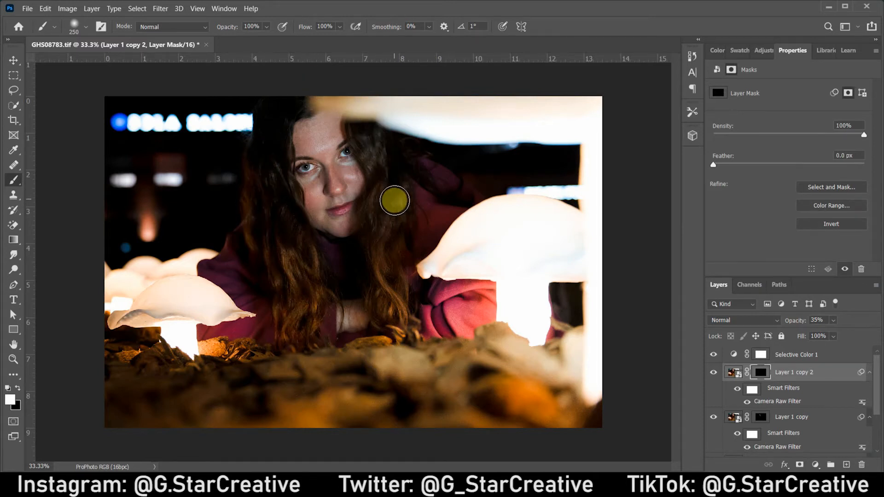
Step: In Layer 1 copy 2's Camera Raw Filter, raise Blacks and Exposure and lower Whites and Contrast, then increase the layer's opacity
double_click(777, 402)
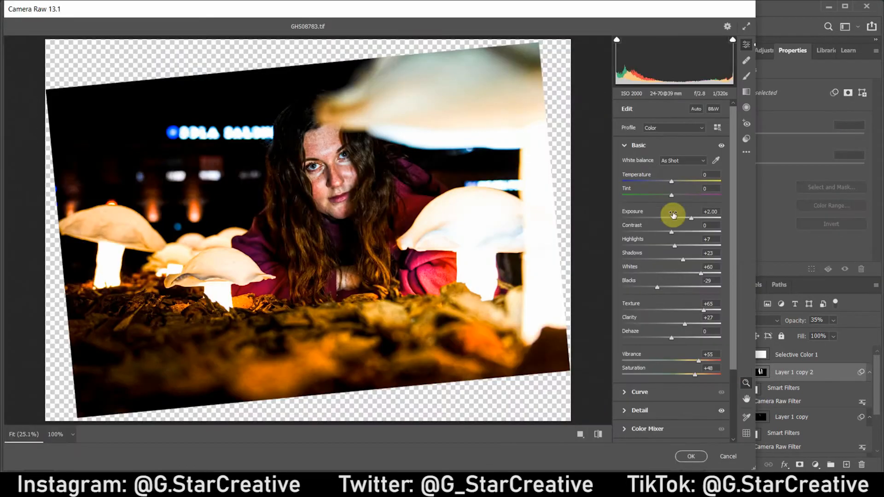
drag(659, 289, 705, 289)
drag(701, 274, 691, 274)
drag(671, 233, 651, 233)
drag(691, 219, 698, 220)
key(Return)
drag(796, 325, 817, 320)
mouse_move(877, 380)
mouse_down()
mouse_move(878, 400)
mouse_move(876, 374)
mouse_up()
Step: Duplicate Layer 1 copy 2 and remove the duplicate's layer mask and smart filters
key(ctrl+j)
right_click(759, 375)
click(788, 284)
drag(770, 393, 862, 465)
click(17, 63)
click(160, 9)
click(194, 73)
drag(671, 219, 622, 233)
drag(672, 245, 654, 367)
click(727, 457)
key(Delete)
key(ctrl+z)
Step: Apply a Camera Raw Filter to Layer 1 copy 3, adjusting its basic tone and texture sliders to recover mushroom detail
click(160, 9)
click(194, 73)
drag(671, 218, 680, 251)
drag(671, 246, 689, 282)
drag(672, 287, 698, 290)
drag(671, 310, 701, 347)
click(691, 456)
Step: Add a black mask to Layer 1 copy 3, raise the layer's opacity and paint the small foreground mushroom cap into the mask
click(800, 466)
key(ctrl+i)
drag(797, 321, 835, 321)
click(15, 180)
key(x)
mouse_move(179, 328)
mouse_down()
mouse_move(106, 282)
mouse_move(205, 306)
mouse_up()
Step: Paint the large mushroom and the overhanging cap into the mask with a bigger brush, and set the layer's opacity to 65%
key(x)
key(])
key(])
key(])
mouse_move(528, 261)
mouse_down()
mouse_move(486, 259)
mouse_move(531, 215)
mouse_move(610, 358)
mouse_move(349, 92)
mouse_up()
drag(795, 320, 694, 317)
key(v)
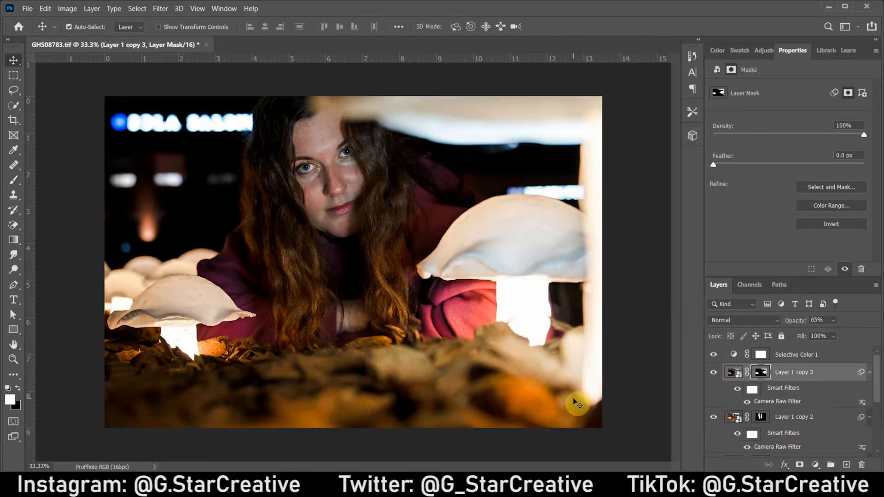
Step: Set the Reds in Selective Color 1 to Cyan -34%, Magenta -34% and Yellow -41%
click(789, 359)
click(768, 148)
drag(784, 171, 831, 178)
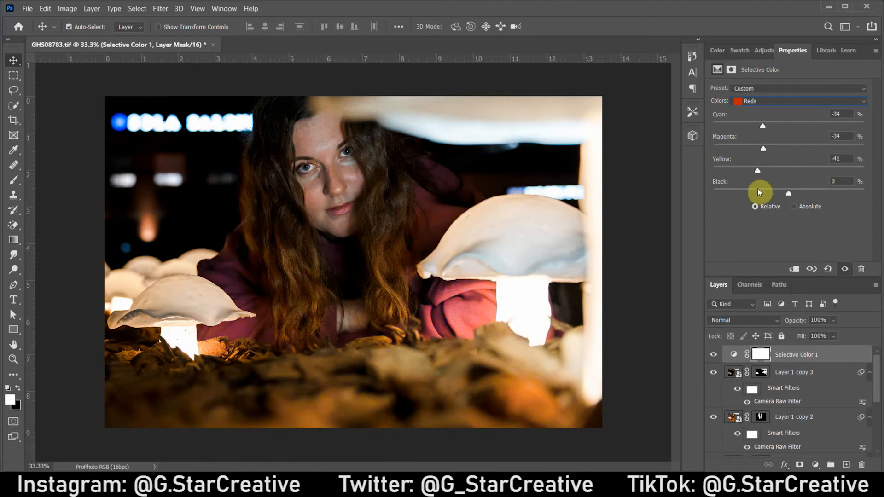
Step: Sample the woman's lip color with the Eyedropper as the foreground color
key(i)
click(740, 51)
click(342, 207)
click(9, 400)
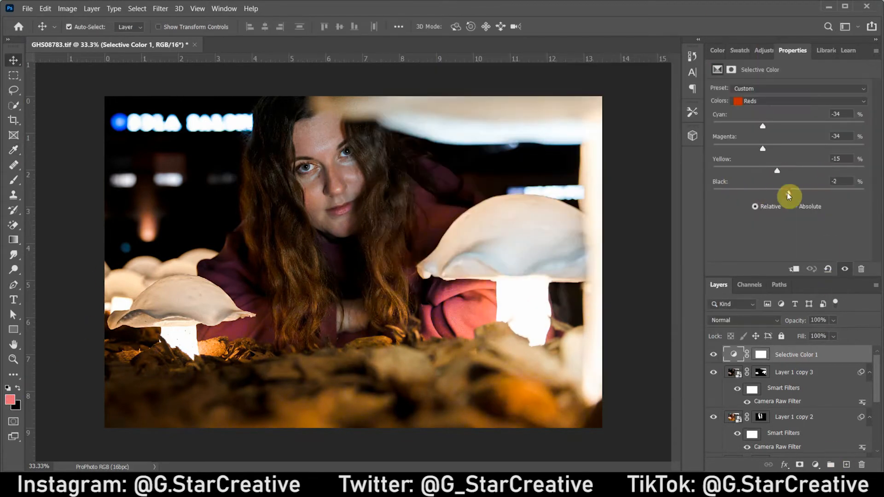
Step: Adjust the Black of the Reds in Selective Color 1, and set the Yellows to Cyan -60%, Magenta +15% and Yellow +24%
drag(789, 196, 800, 227)
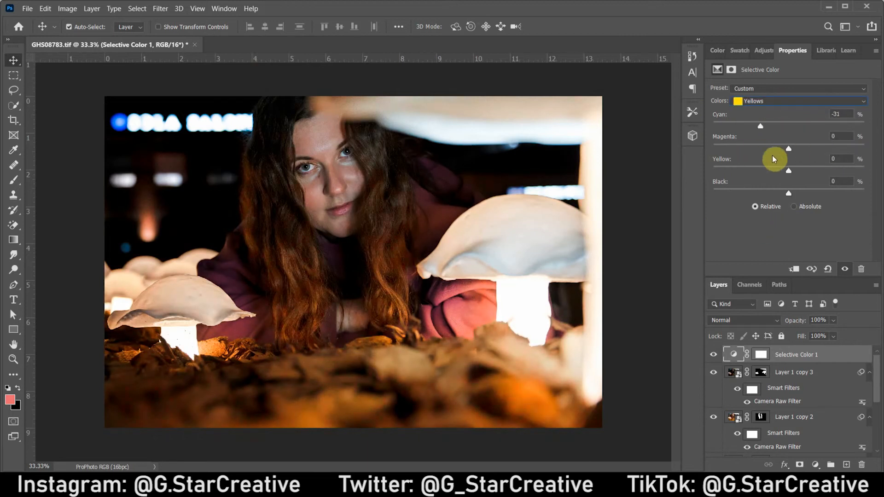
drag(790, 150, 761, 149)
drag(842, 181, 773, 199)
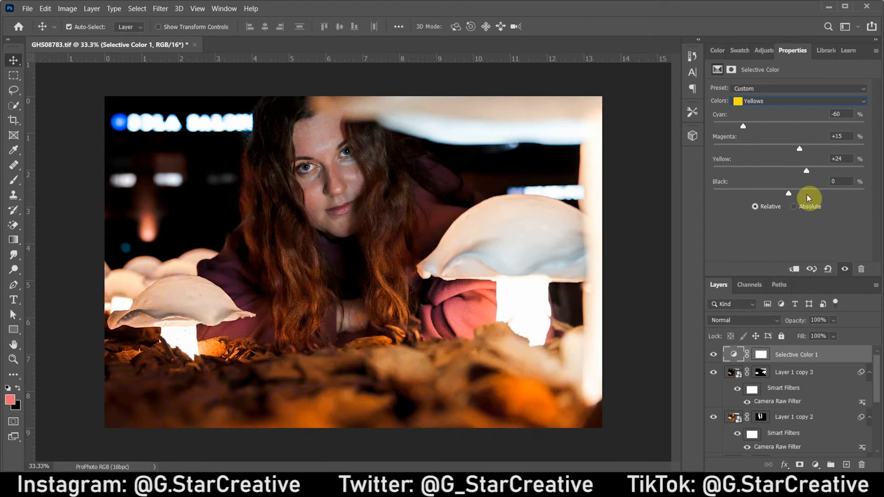
Step: Set the Cyans in Selective Color 1 to Yellow -41% and the Magentas to Cyan -58%, Magenta +35% and Yellow -47%
click(773, 101)
click(770, 139)
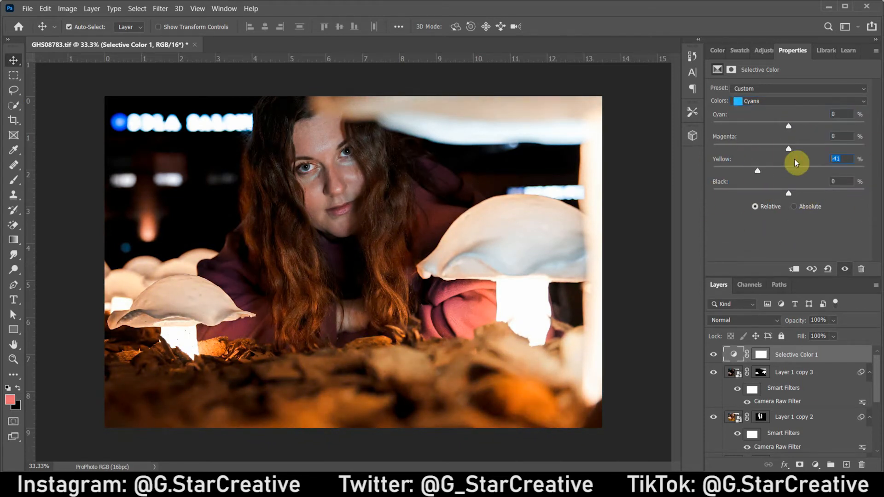
click(783, 100)
click(775, 155)
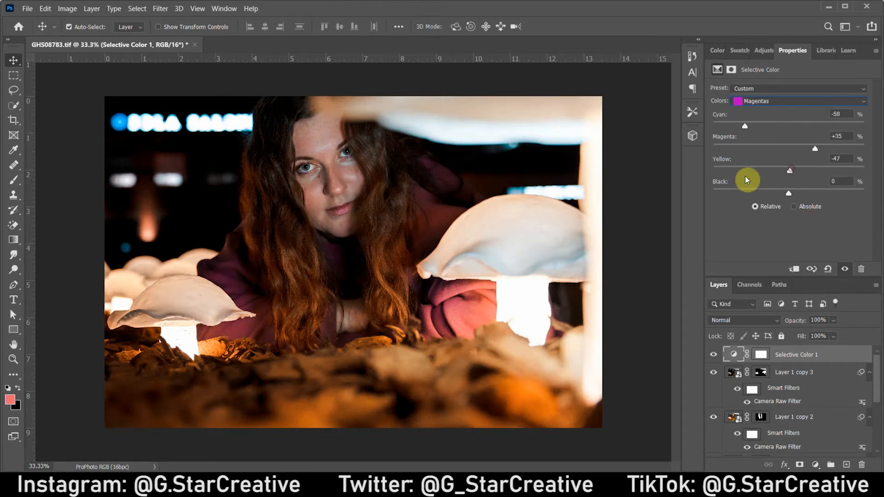
click(778, 103)
click(787, 166)
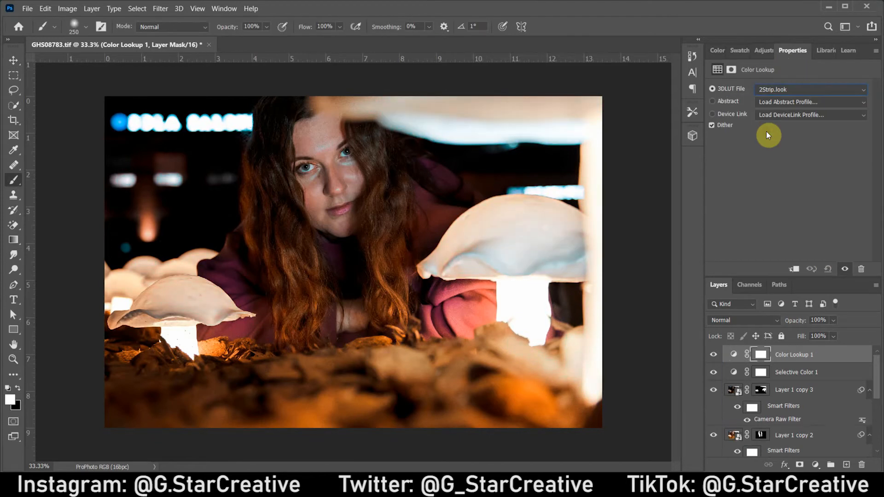
Step: Go through the 3DLUT presets of Color Lookup 1 and apply HorrorBlue.3DL
key(Down)
key(Down)
key(Down)
key(Down)
key(Down)
key(Down)
key(Down)
key(Down)
key(Down)
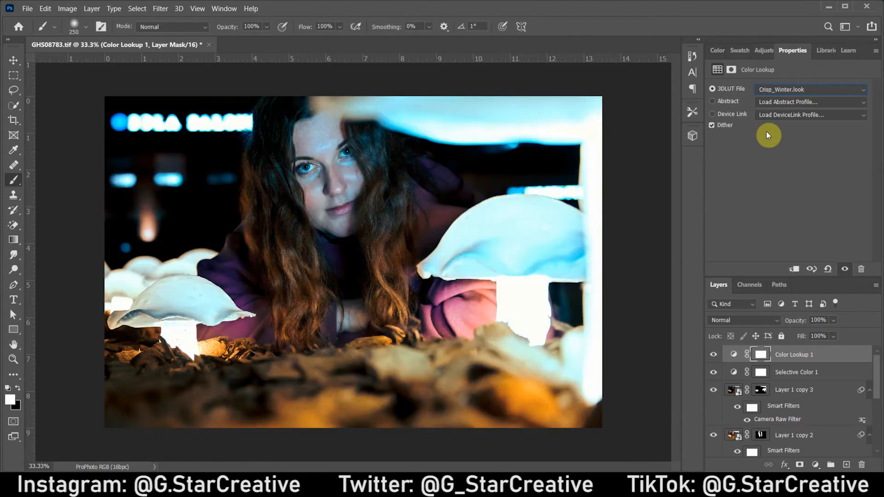
key(Down)
key(Down)
key(Down)
key(Down)
key(Down)
key(Down)
key(Down)
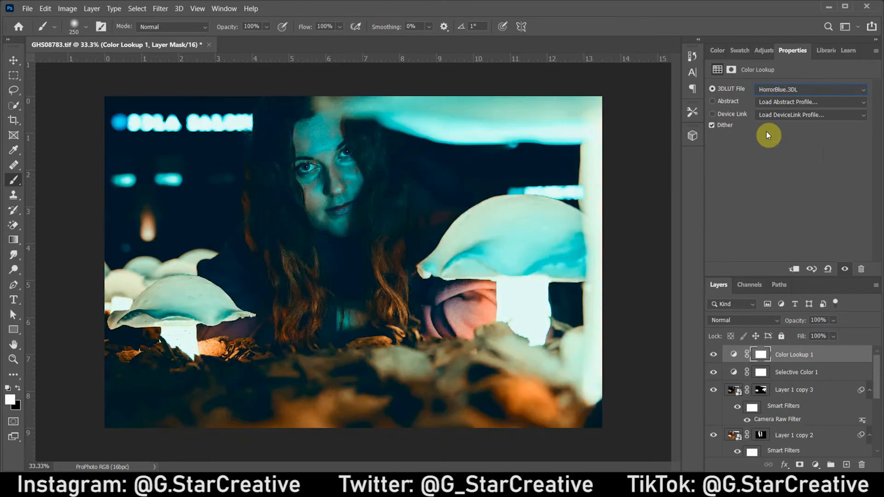
Step: Try out the blend modes on Color Lookup 1 and set it to Color
click(744, 320)
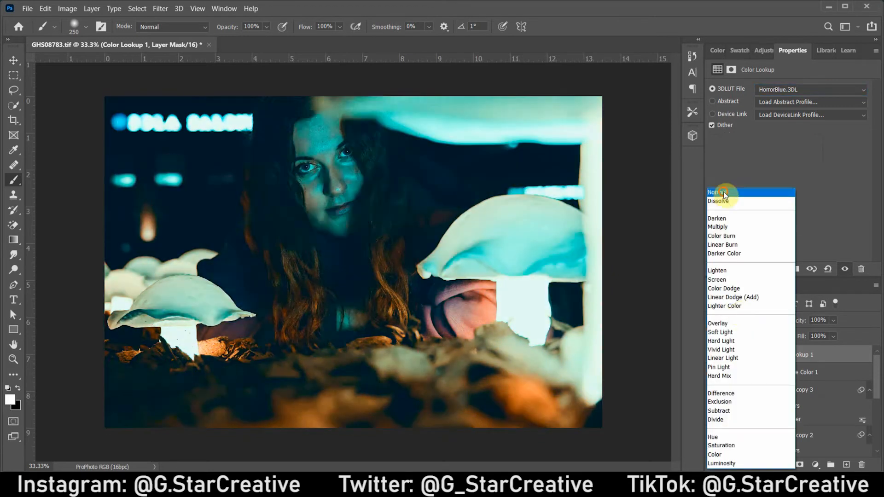
click(723, 192)
key(Down)
key(Down)
key(Down)
key(Down)
key(Down)
key(Down)
key(Down)
key(Down)
key(Down)
key(Down)
key(Down)
key(Down)
key(Down)
key(Down)
key(Down)
key(Down)
key(Down)
key(Down)
key(Down)
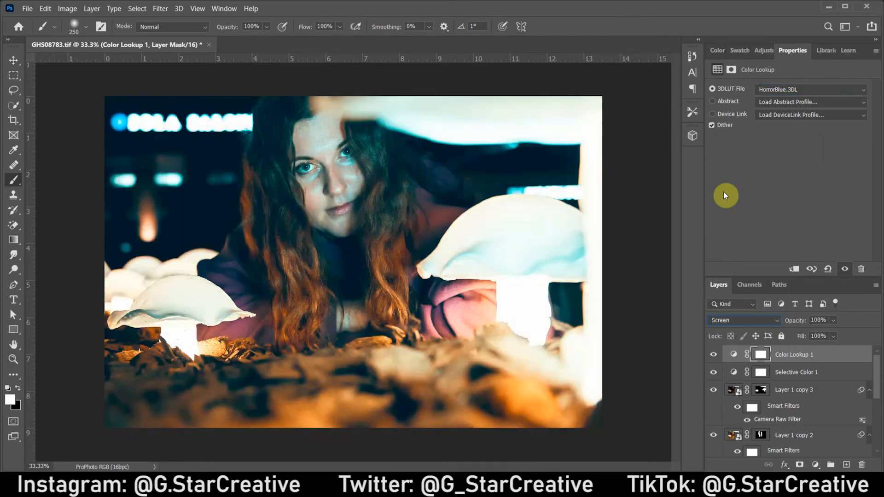
key(Down)
key(Down)
key(Down)
key(Down)
key(Down)
key(Down)
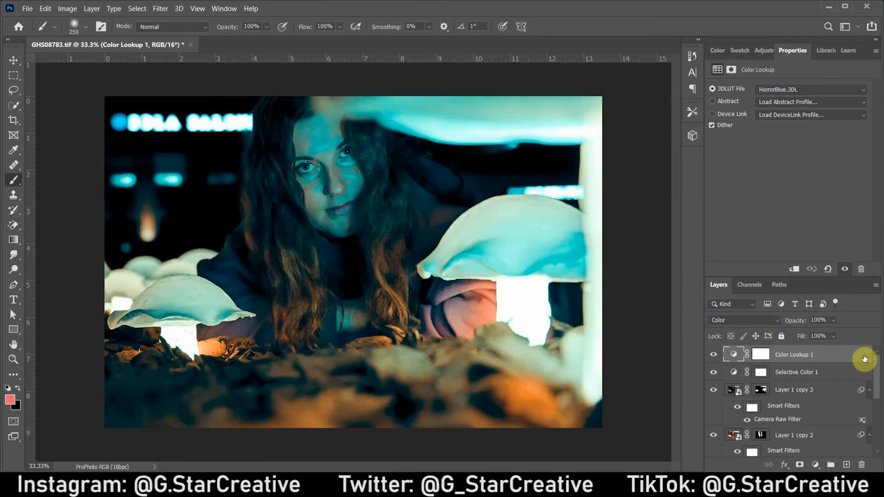
Step: Split the black Blend If slider for This Layer on Color Lookup 1 to 0 / 255, and hide Color Lookup 2
double_click(863, 358)
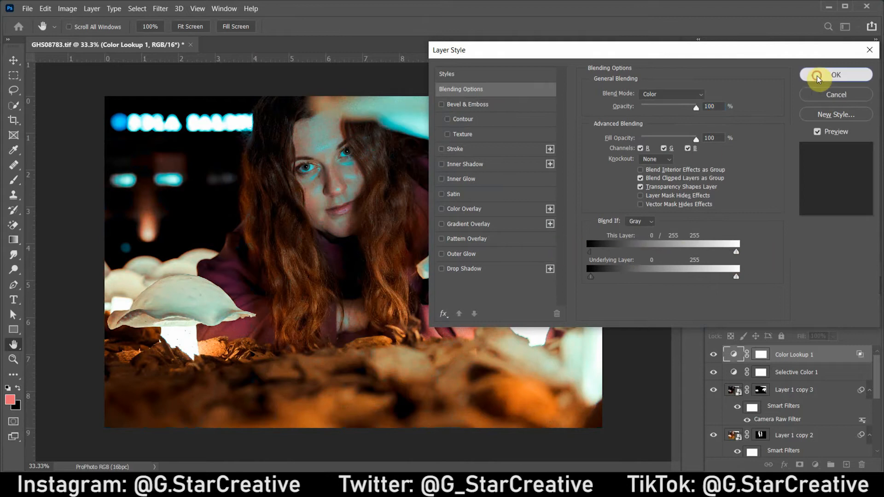
click(818, 78)
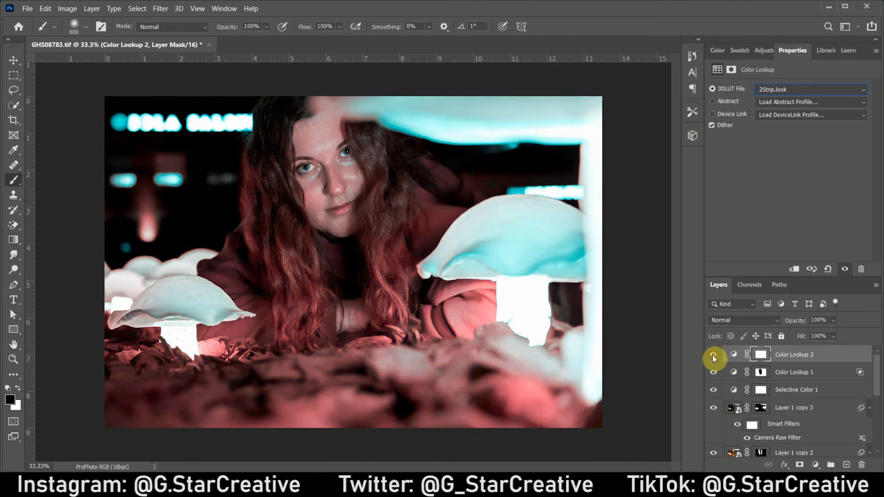
click(714, 354)
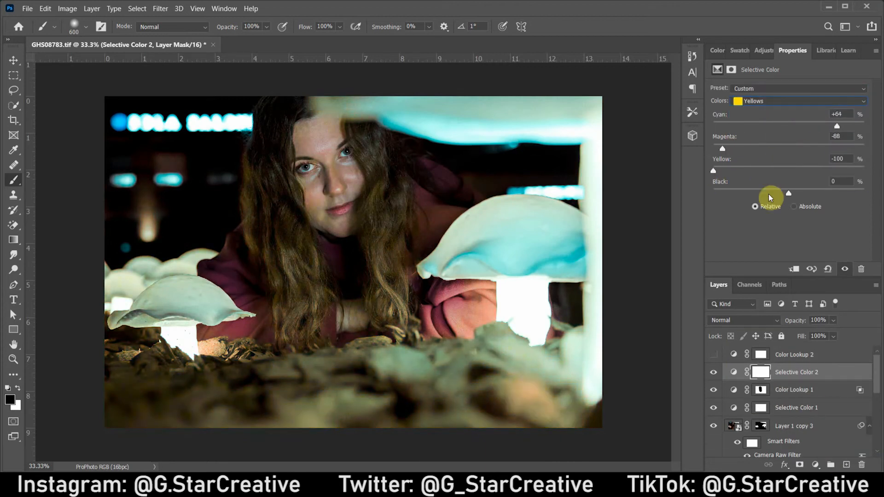
Step: Set the Yellows' Black to +100% in Selective Color 2 and give the layer the same mask as Layer 1 copy 3
click(777, 100)
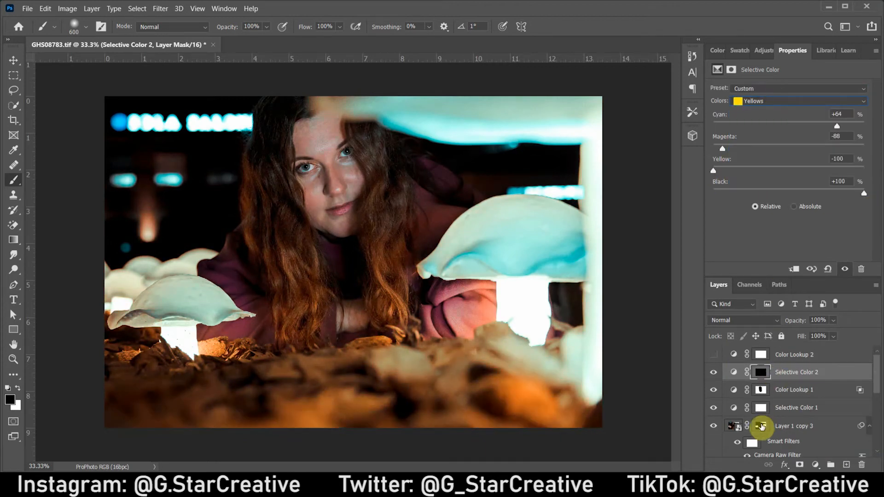
ctrl+click(760, 425)
click(799, 464)
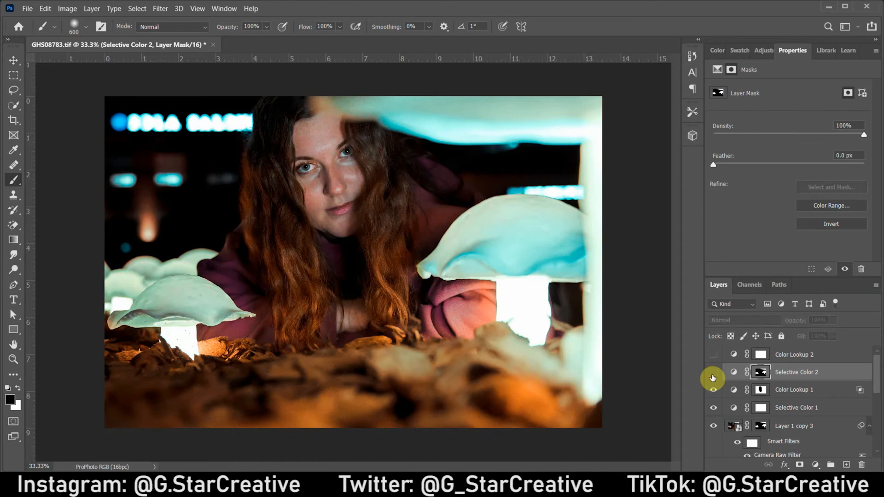
Step: Set the Yellows in Selective Color 2 to Cyan +57%, Magenta -45%, Yellow -100% and Black -65%, and raise Cyan in another color range
click(733, 372)
click(778, 100)
click(776, 121)
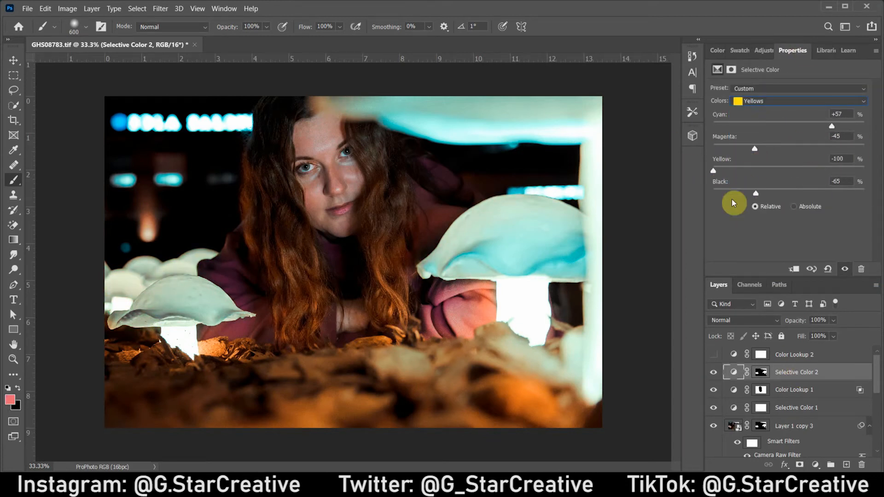
click(783, 101)
click(778, 181)
drag(788, 125, 810, 126)
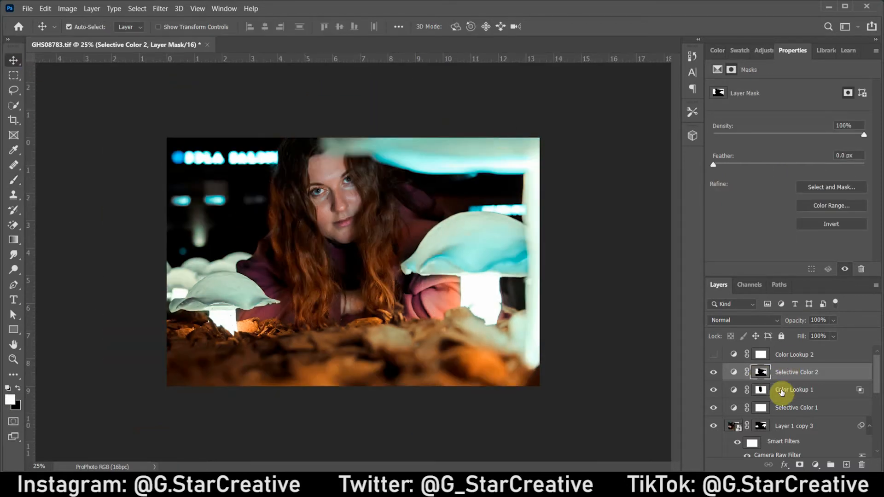
Step: Group Selective Color 2 and Color Lookup 1, lowering Color Lookup 1's opacity and setting the group's opacity to 75%
shift+click(782, 389)
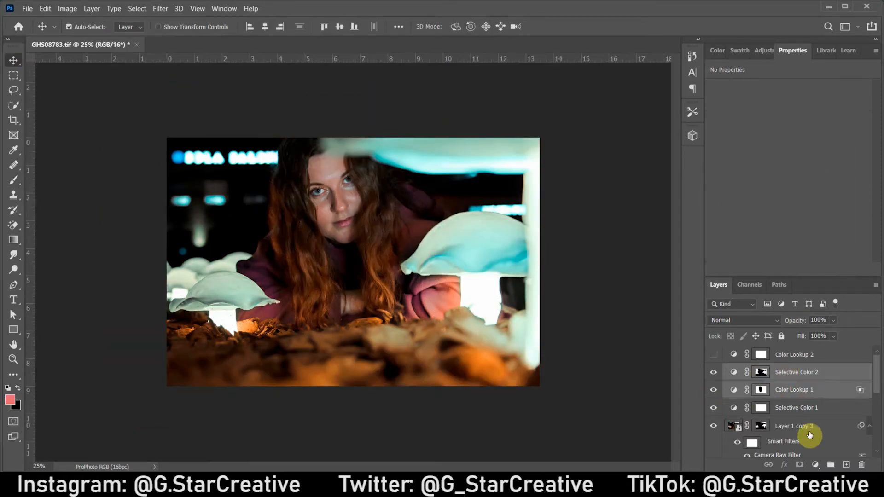
key(ctrl+g)
click(728, 372)
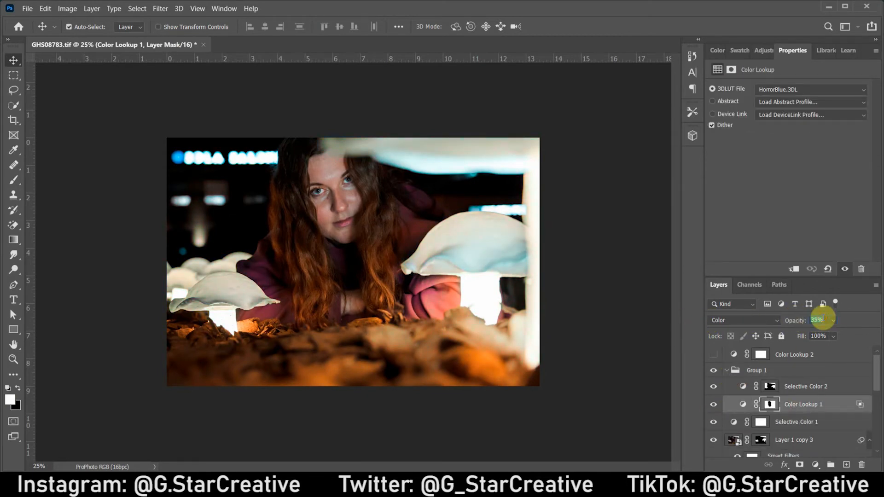
click(730, 370)
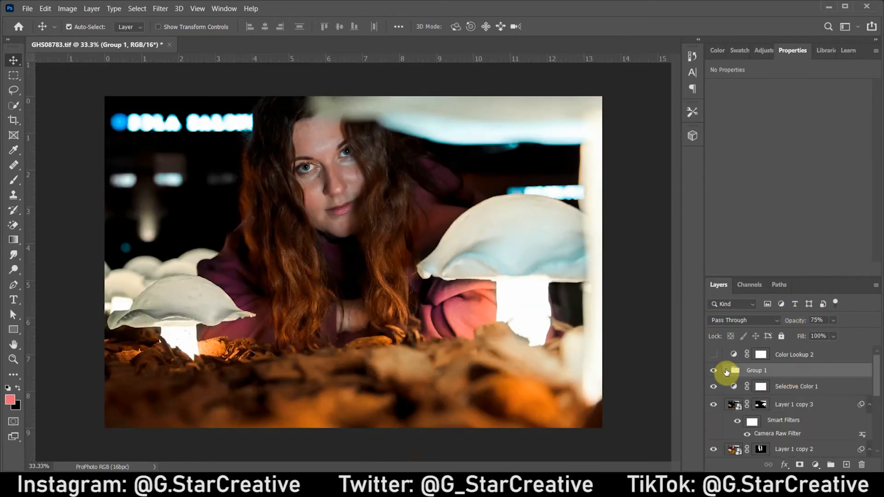
Step: Show Color Lookup 2 again and change its 3DLUT preset to FoggyNight.3DL
click(713, 355)
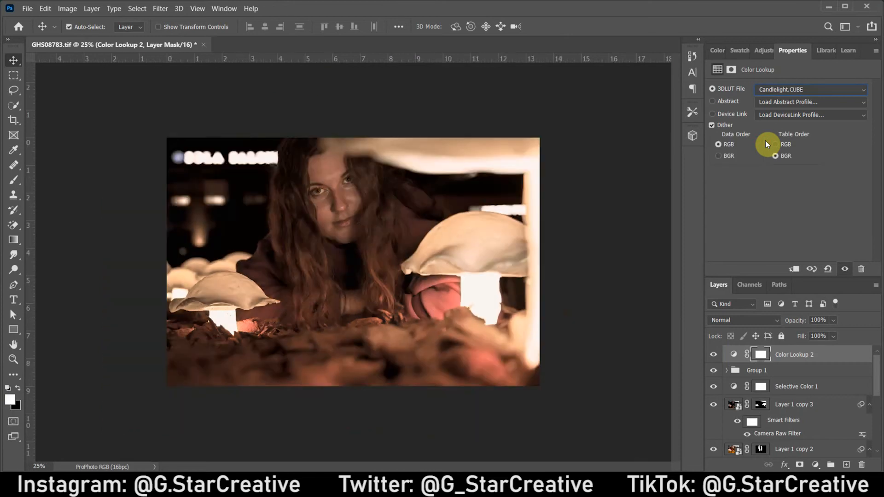
key(Down)
key(Down)
key(Down)
key(Down)
key(Down)
key(Down)
key(Down)
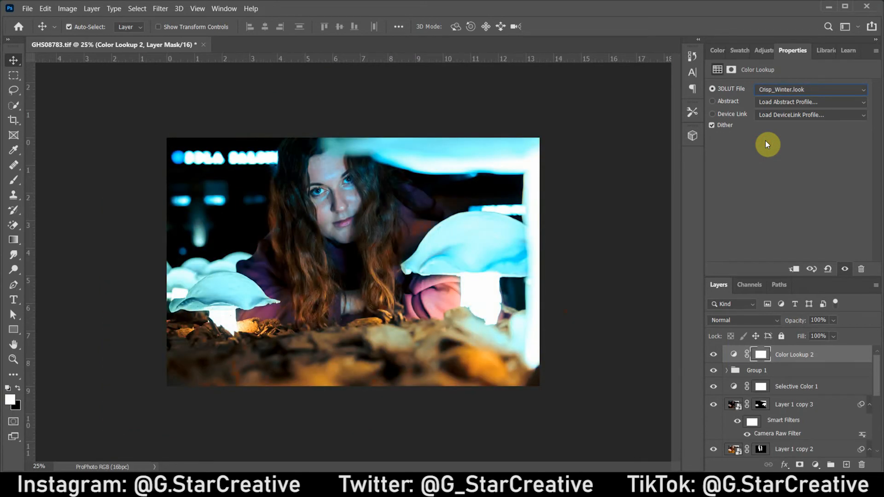
Step: Add a Hue/Saturation adjustment clipped to Color Lookup 2 and set its Hue to -17
drag(793, 324, 880, 334)
key(ctrl+plus)
click(764, 52)
click(717, 96)
click(794, 269)
mouse_move(788, 133)
mouse_down()
mouse_move(805, 134)
mouse_move(752, 137)
mouse_move(776, 134)
mouse_up()
drag(788, 178, 850, 164)
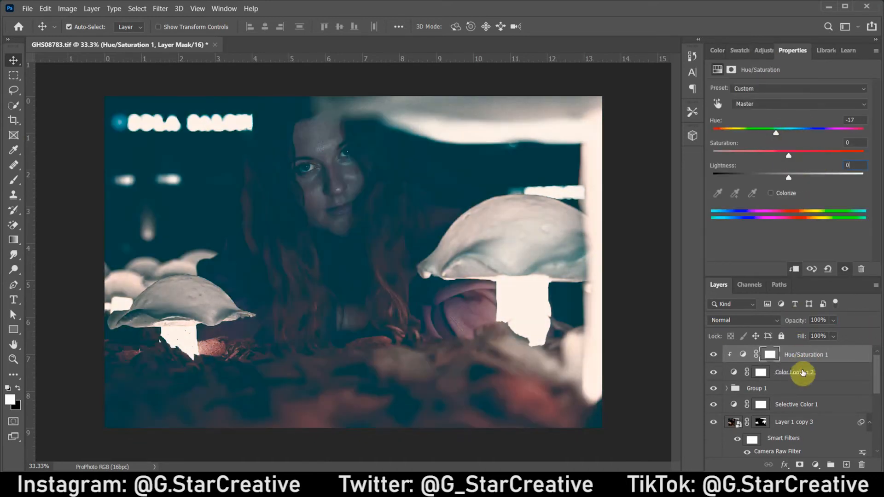
Step: Set Color Lookup 2 to 65% opacity and the Lighten blend mode
click(799, 372)
drag(795, 320, 667, 325)
click(758, 320)
click(733, 217)
key(Down)
key(Down)
key(Down)
key(Up)
key(Up)
key(Up)
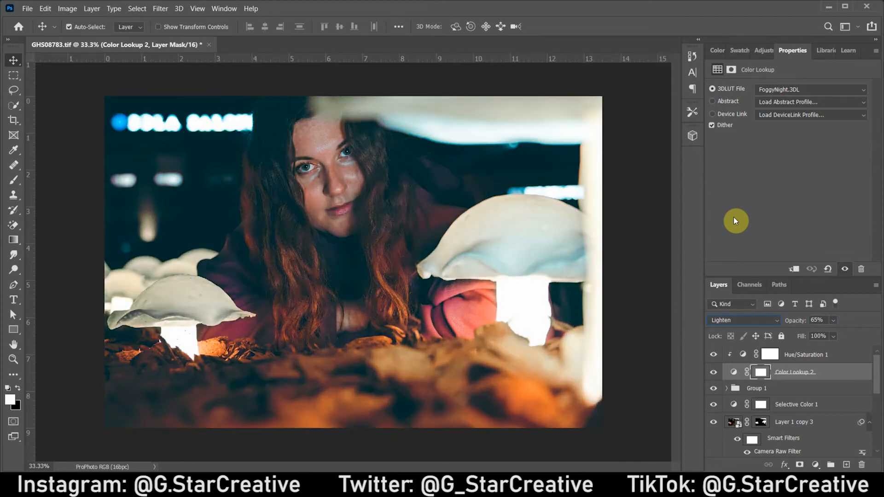
Step: Set up the Brush with black as the foreground color and a size of 500 for Color Lookup 2's mask
click(800, 465)
key(ctrl+z)
click(14, 182)
key(x)
key(])
key(])
Step: Try to paint the woman's hair and chest out of Color Lookup 2's mask with the 500 px brush
mouse_move(308, 273)
mouse_down()
mouse_move(297, 187)
mouse_move(372, 260)
mouse_up()
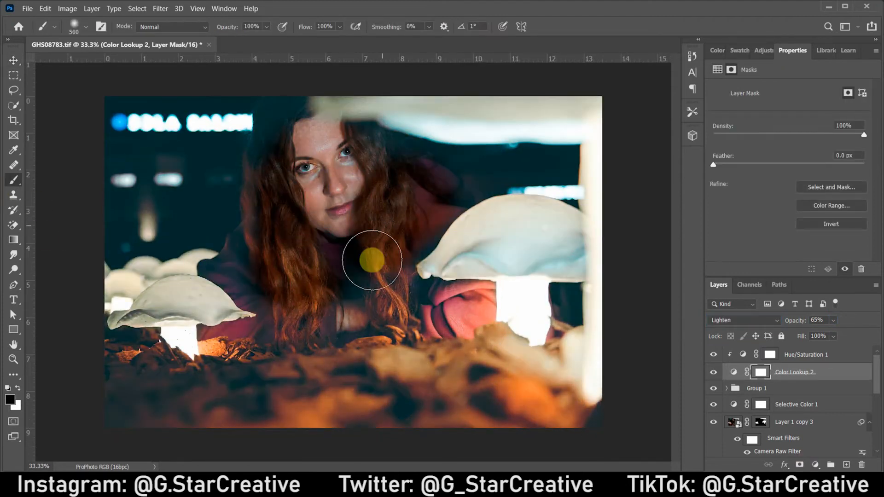
mouse_move(326, 302)
mouse_down()
mouse_move(401, 197)
mouse_move(399, 225)
mouse_up()
key(ctrl+minus)
key(ctrl+z)
Step: Mask Color Lookup 2 off the woman with a single 1700 px black brush dab, and set the layer's opacity to 35%
key(])
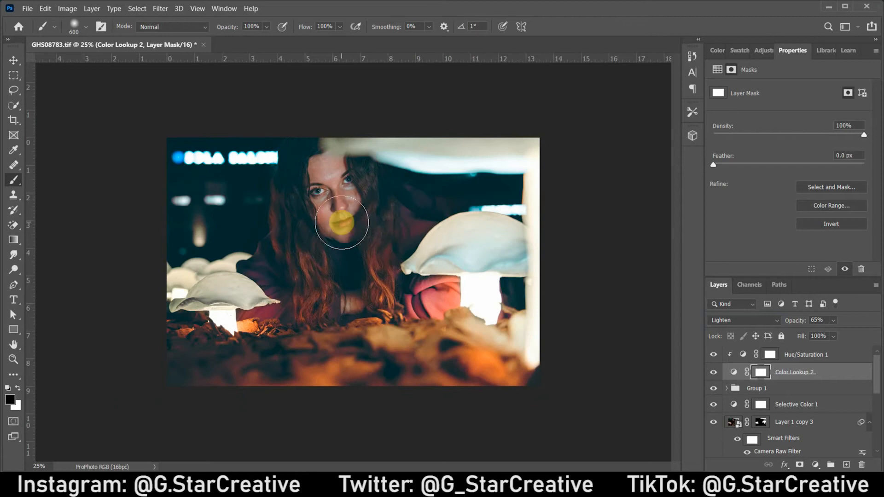
key(])
key(])
key(])
key(])
key(])
click(341, 223)
mouse_move(801, 321)
mouse_down()
mouse_move(720, 332)
mouse_move(822, 322)
mouse_up()
click(714, 372)
click(713, 372)
Step: Add a Hue/Saturation adjustment above Hue/Saturation 1 with Saturation -100, and invert its mask to black
key(ctrl+plus)
key(ctrl+plus)
key(ctrl+plus)
scroll(552, 237, up, 3)
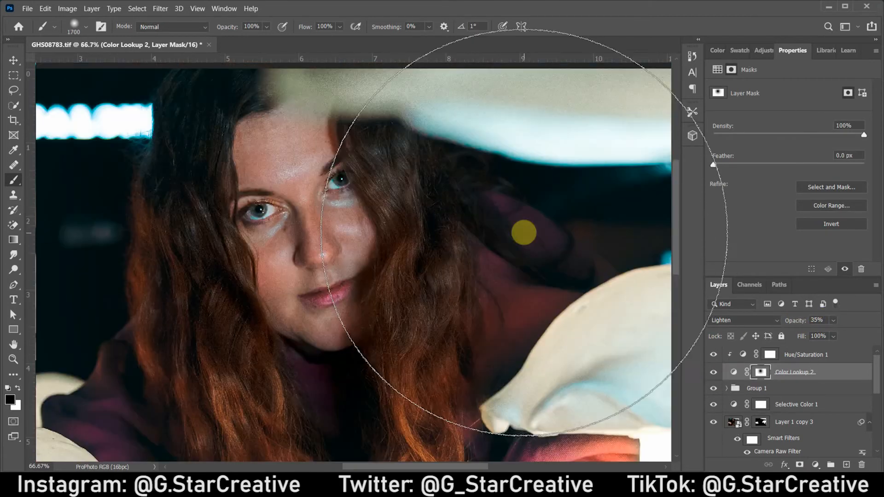
key(v)
click(812, 356)
key(ctrl+plus)
key(ctrl+plus)
key(ctrl+plus)
drag(327, 190, 438, 280)
click(764, 51)
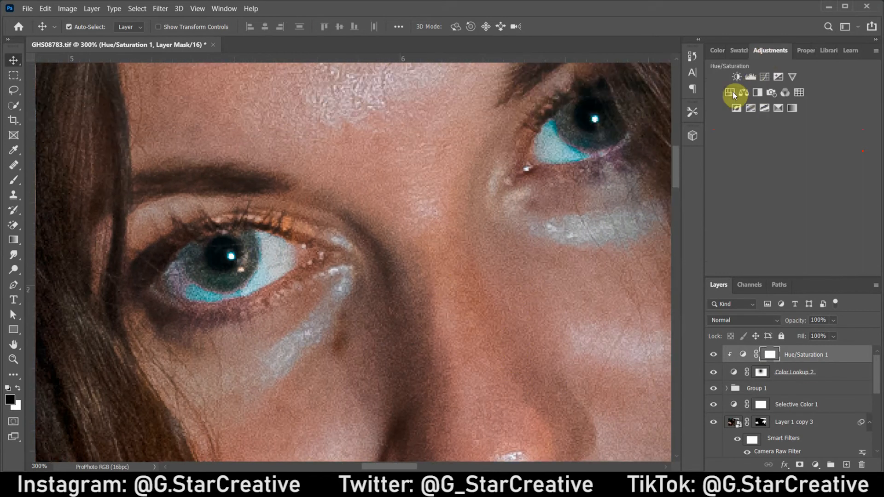
click(734, 94)
drag(789, 156, 712, 156)
key(ctrl+i)
Step: Paint the whites of both eyes into Hue/Saturation 2's mask with a small white brush, and adjust the layer's Lightness
key(b)
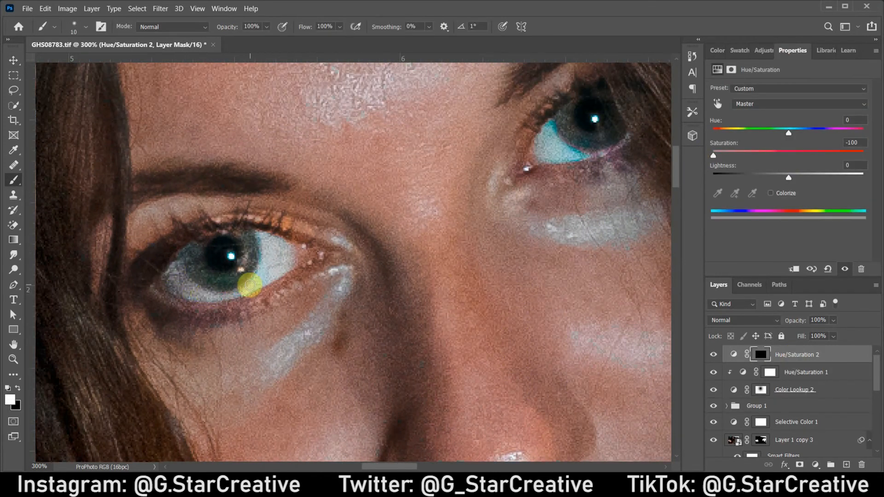
scroll(261, 278, up, 1)
key(bracketleft)
key(bracketleft)
key(bracketleft)
key(bracketleft)
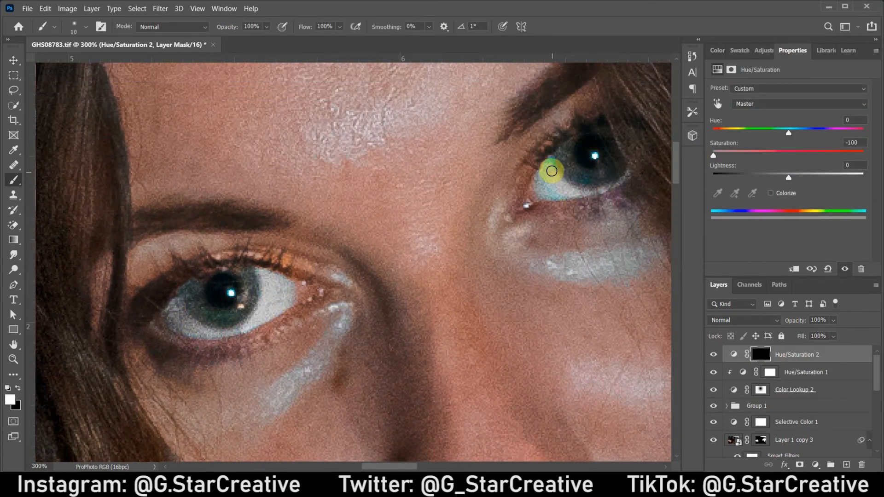
mouse_move(789, 178)
mouse_down()
mouse_move(797, 179)
mouse_move(791, 168)
mouse_up()
Step: Add a Curves adjustment with raised midtones and invert its mask to black
click(763, 51)
click(745, 84)
key(ctrl+i)
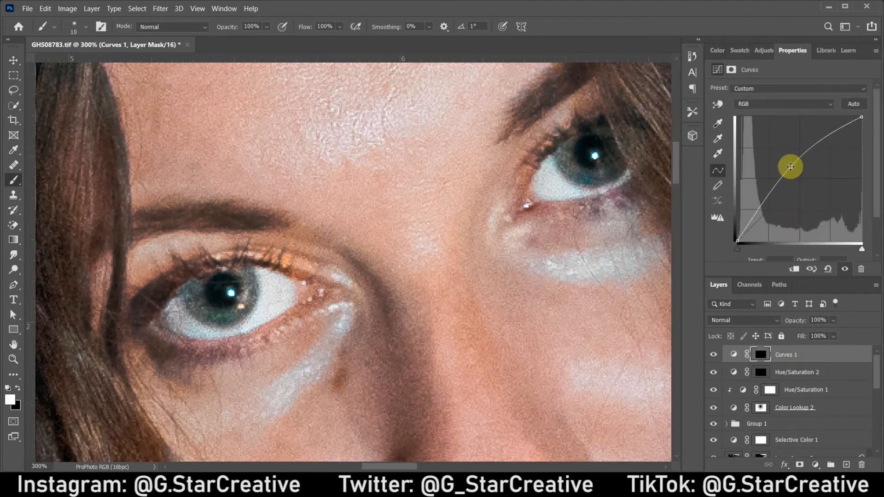
Step: Paint fine highlights on one iris into the Curves 1 mask with a 2 px white brush, and raise the curve further
key(ctrl+plus)
scroll(374, 302, left, 3)
key(bracketleft)
key(bracketleft)
key(bracketleft)
key(bracketleft)
key(bracketleft)
key(bracketleft)
key(bracketleft)
key(bracketleft)
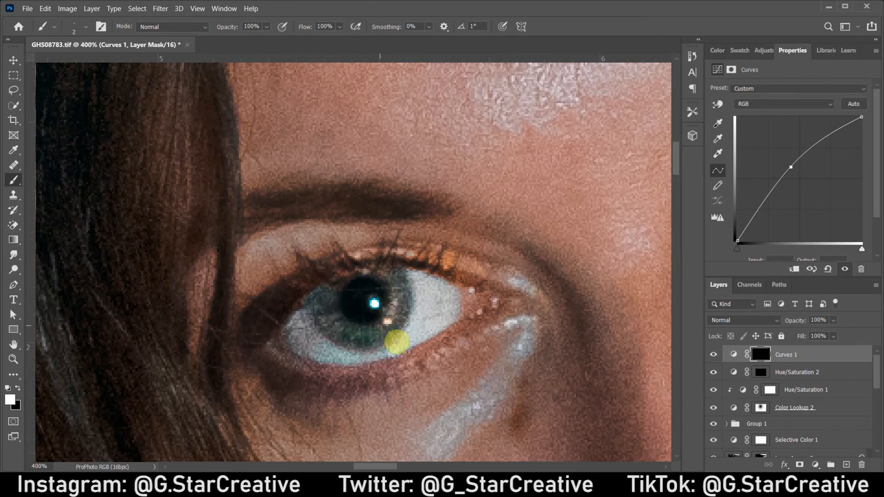
drag(791, 168, 775, 163)
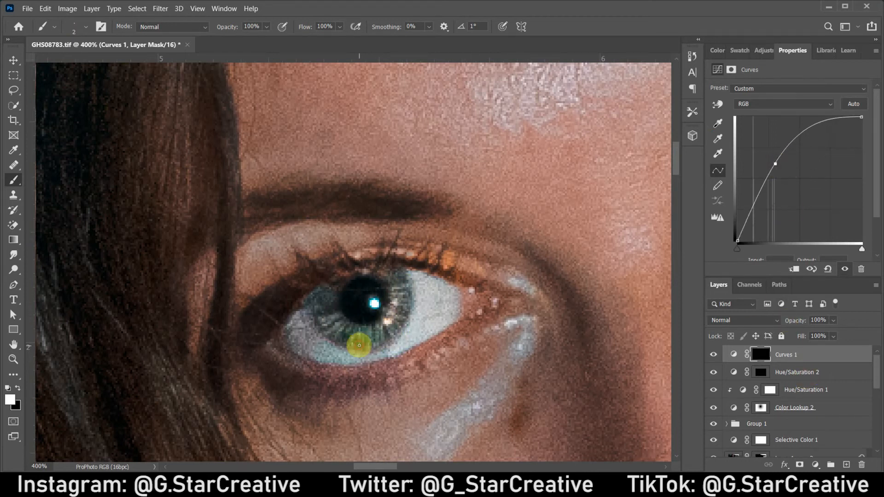
Step: Group Curves 1, add a layer mask to the group, and paint black beside the eye with an 80 px brush
key(ctrl+g)
click(800, 465)
key(x)
key(bracketright)
key(bracketright)
key(bracketright)
key(bracketright)
key(bracketright)
key(bracketright)
key(bracketright)
key(bracketright)
key(bracketright)
key(bracketright)
key(bracketright)
key(bracketright)
key(bracketright)
key(bracketright)
key(bracketright)
key(bracketright)
key(bracketright)
key(bracketright)
key(bracketright)
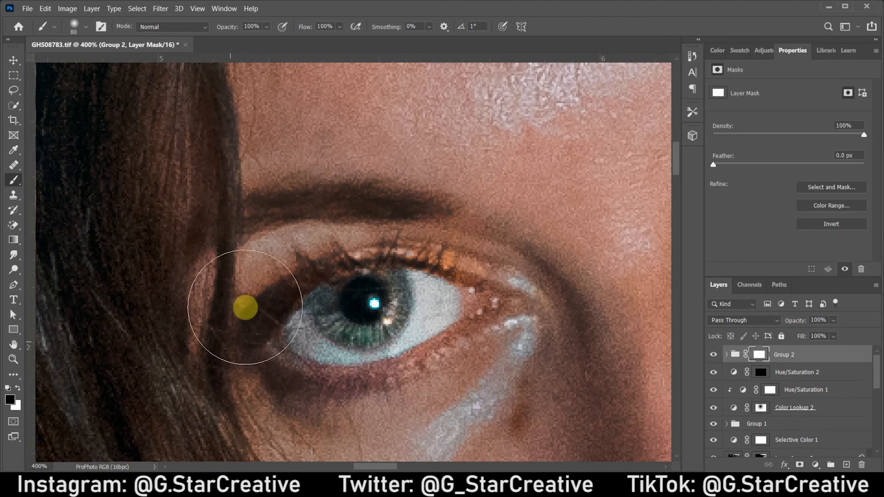
Step: Duplicate Group 2 and move the copy from the first eye over to the other eye
key(ctrl+minus)
key(ctrl+minus)
key(ctrl+minus)
key(ctrl+minus)
key(ctrl+plus)
click(13, 61)
key(ctrl+j)
drag(401, 263, 521, 227)
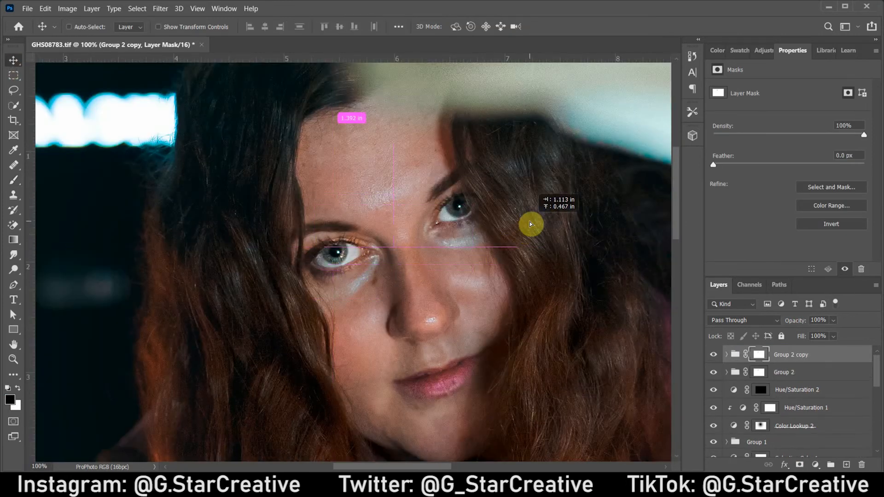
Step: Fine-tune the position of Group 2 copy over the second eye and fit it with Free Transform
key(ctrl+plus)
key(ctrl+plus)
drag(571, 261, 570, 250)
key(ctrl+t)
mouse_move(465, 401)
mouse_down()
mouse_move(408, 371)
mouse_move(434, 380)
mouse_up()
key(Return)
Step: Touch up the Curves 1 mask inside Group 2 copy around the iris with a 30 px black brush
key(b)
click(726, 354)
click(779, 372)
key(ctrl+plus)
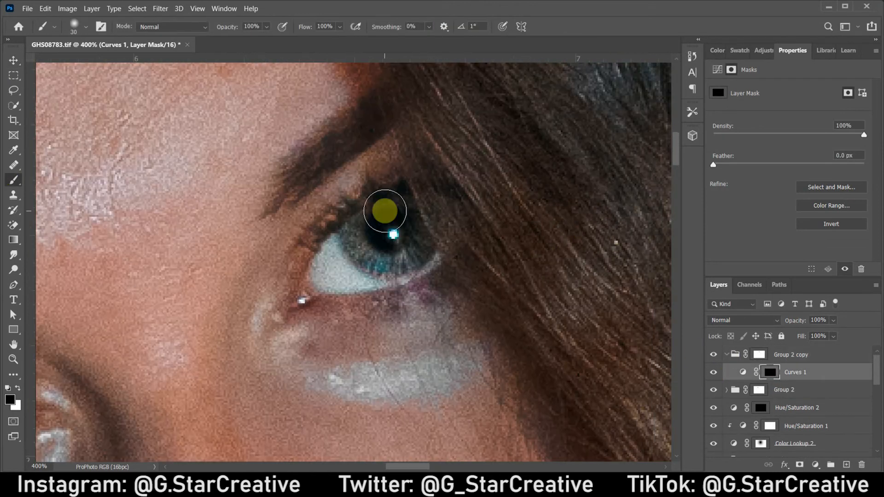
Step: Add a Hue/Saturation adjustment clipped to Group 2 copy with Saturation +100
key(ctrl+0)
click(13, 60)
click(727, 355)
key(ctrl+plus)
key(ctrl+plus)
scroll(531, 280, up, 3)
click(764, 51)
click(733, 92)
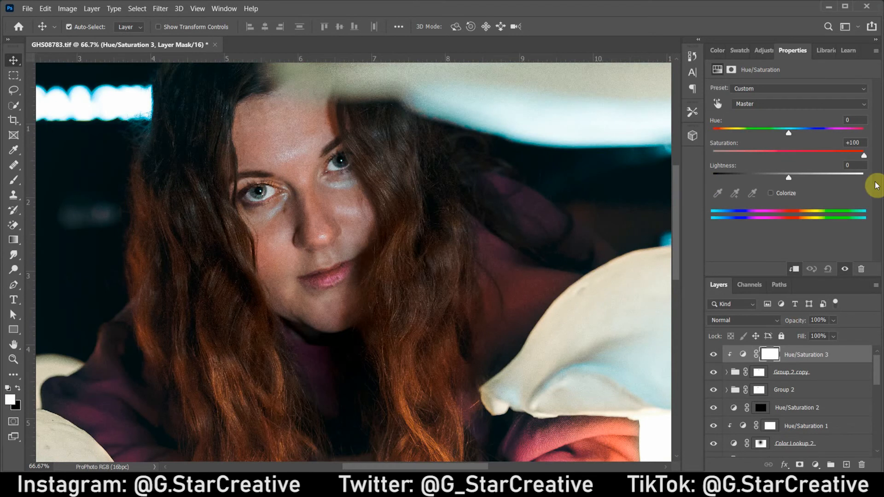
Step: Try Hue/Saturation 3 inside Group 2 copy, clipped to Curves 1, with Saturation 10 and Lightness 3
click(727, 372)
drag(809, 357, 788, 383)
alt+click(792, 381)
drag(864, 156, 835, 156)
mouse_move(788, 178)
mouse_down()
mouse_move(824, 184)
mouse_move(792, 182)
mouse_up()
double_click(855, 165)
text(3)
double_click(855, 142)
text(10)
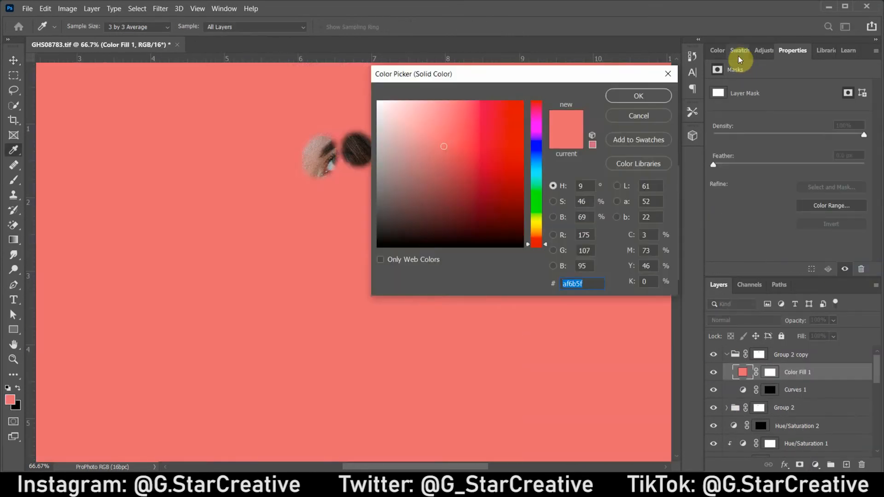
Step: Make the Solid Color fill cyan, clip it to Curves 1, and set it to Overlay at 13% opacity
drag(536, 239, 548, 182)
click(635, 92)
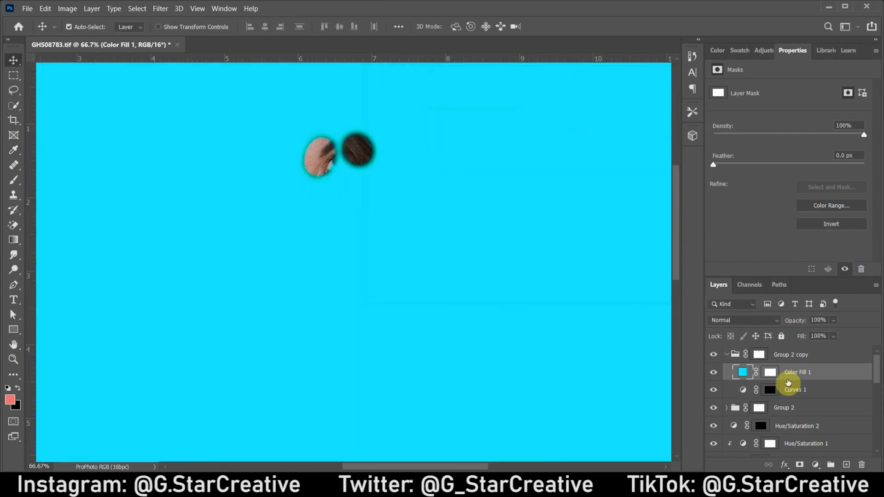
alt+click(785, 381)
click(735, 319)
click(726, 324)
drag(796, 320, 712, 309)
Step: Unclip Color Fill 1, move it out of the group above Group 2 copy, and invert its mask to black
key(ctrl+plus)
key(ctrl+plus)
drag(675, 202, 674, 177)
drag(415, 467, 401, 466)
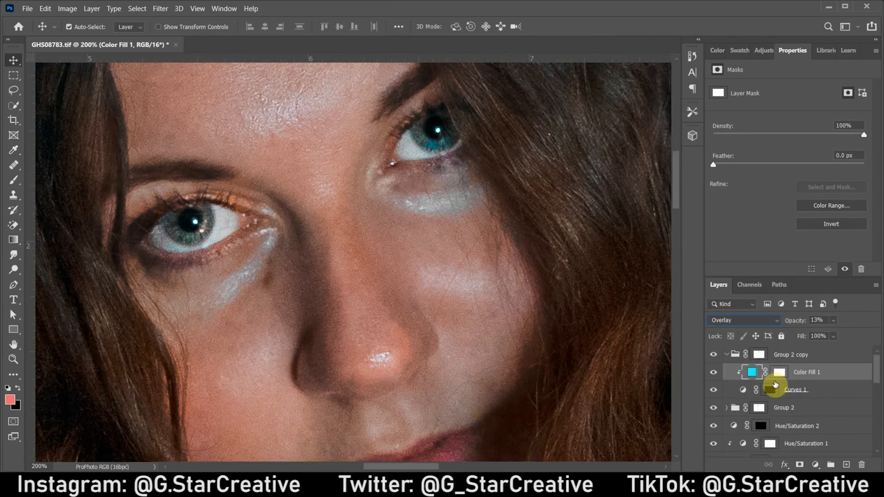
alt+click(777, 382)
click(14, 180)
click(771, 372)
drag(793, 371, 792, 346)
click(726, 372)
click(760, 355)
key(ctrl+i)
Step: Paint both irises into the Color Fill 1 mask with a 40 px white brush
drag(439, 135, 439, 134)
mouse_move(185, 226)
mouse_down()
mouse_move(199, 229)
mouse_move(195, 221)
mouse_up()
key(ctrl+z)
key(ctrl+z)
mouse_move(431, 136)
mouse_down()
mouse_move(444, 129)
mouse_move(437, 137)
mouse_up()
drag(186, 228, 198, 221)
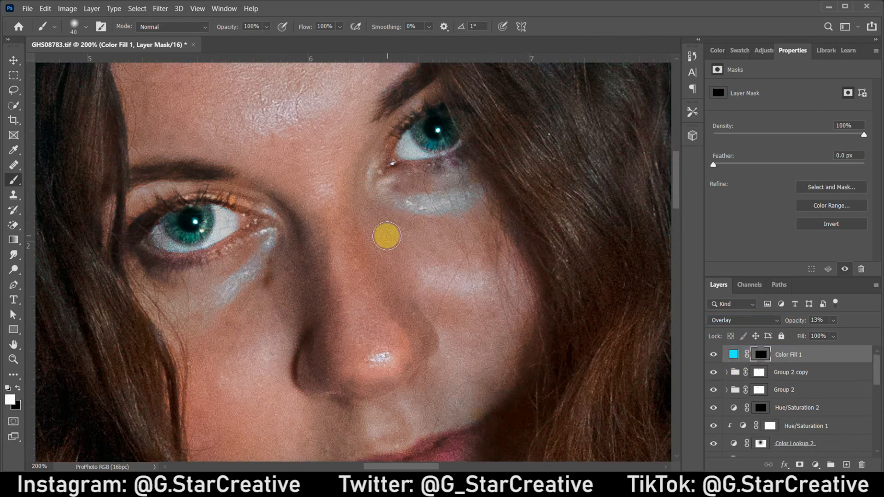
Step: Adjust Color Fill 1's opacity and change its fill color to a teal green
key(ctrl+0)
drag(797, 321, 721, 319)
click(820, 321)
scroll(821, 321, down, 3)
double_click(733, 356)
drag(530, 157, 531, 164)
click(636, 96)
Step: Add a Color Lookup adjustment above Color Fill 1 using 2Strip.look and lower its opacity to 35%
key(ctrl+minus)
key(ctrl+minus)
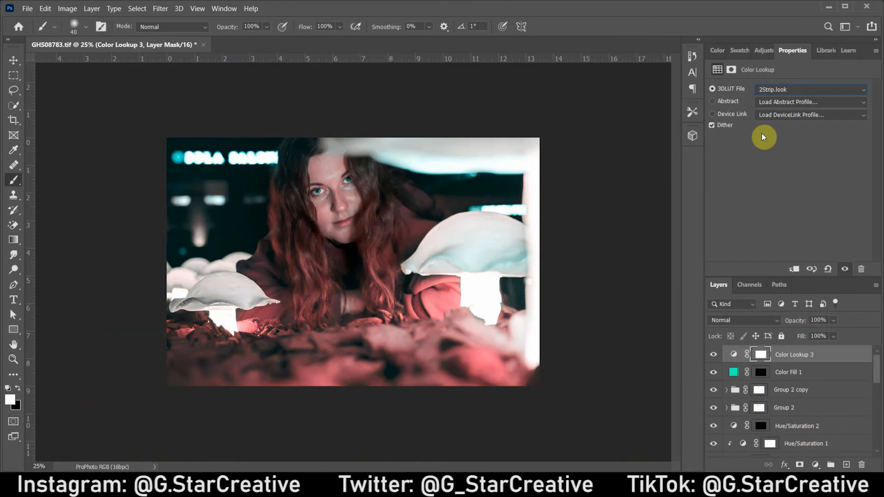
key(ctrl+plus)
drag(796, 320, 681, 295)
key(ctrl+minus)
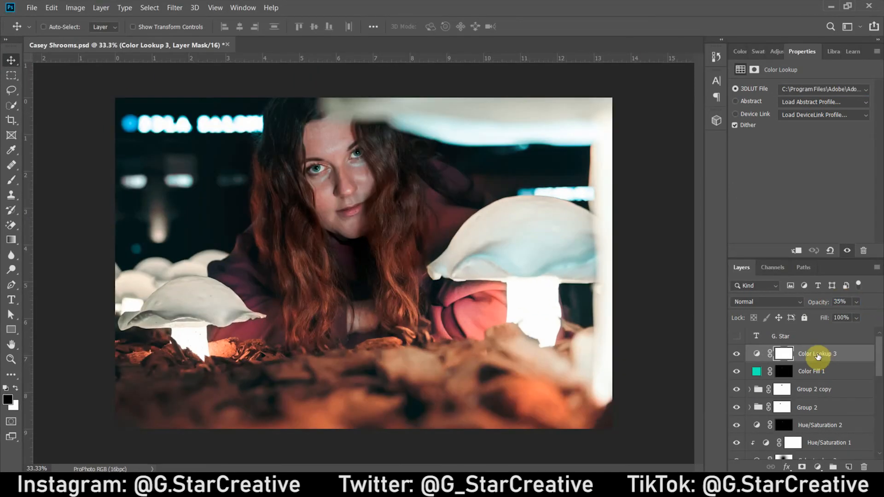
Step: Create a merged layer above Color Lookup 3 and darken it with Apply Image
key(ctrl+shift+alt+e)
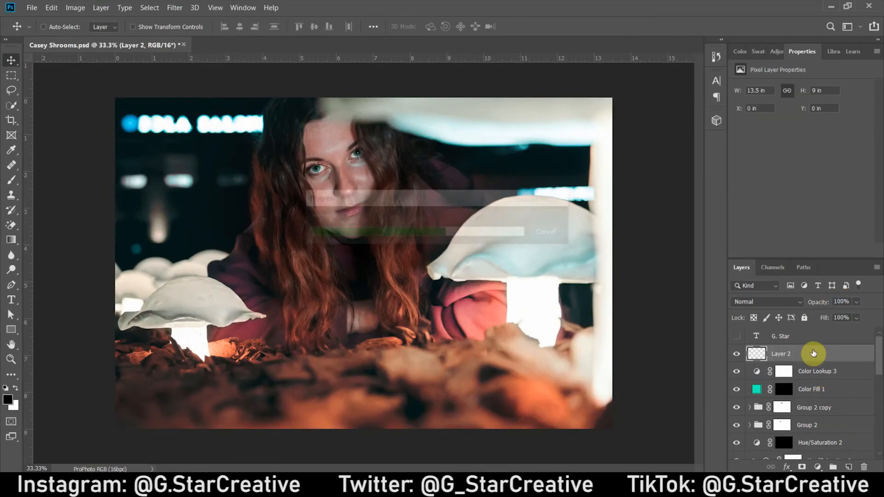
click(79, 8)
click(87, 157)
click(542, 111)
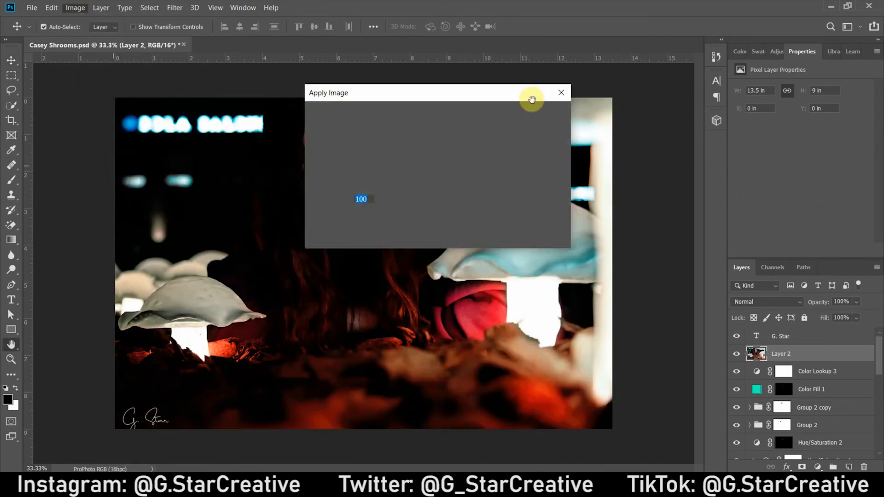
Step: Convert Layer 2 to a Smart Object and set its blend mode to Screen
right_click(809, 353)
click(737, 149)
click(766, 302)
click(760, 286)
Step: Apply a Gaussian Blur with a 45 px radius to Layer 2 and set the layer's opacity to 75%
click(174, 8)
mouse_move(198, 132)
click(340, 180)
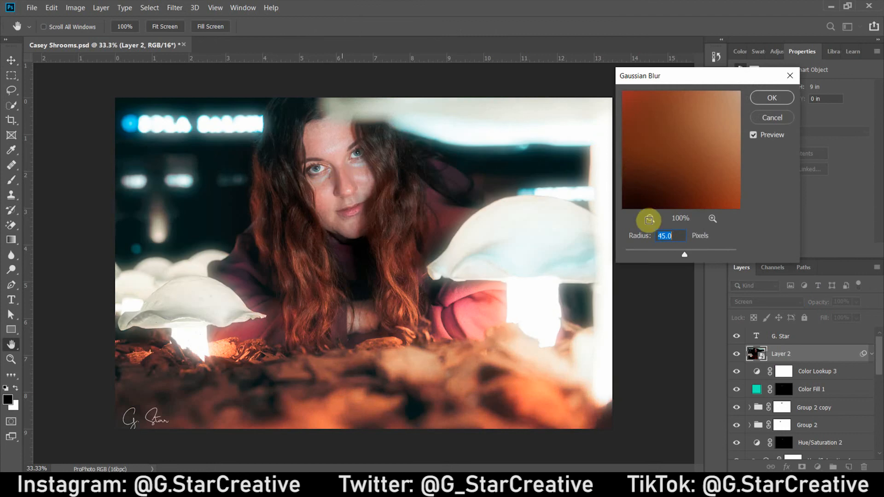
click(775, 97)
text(75)
key(Return)
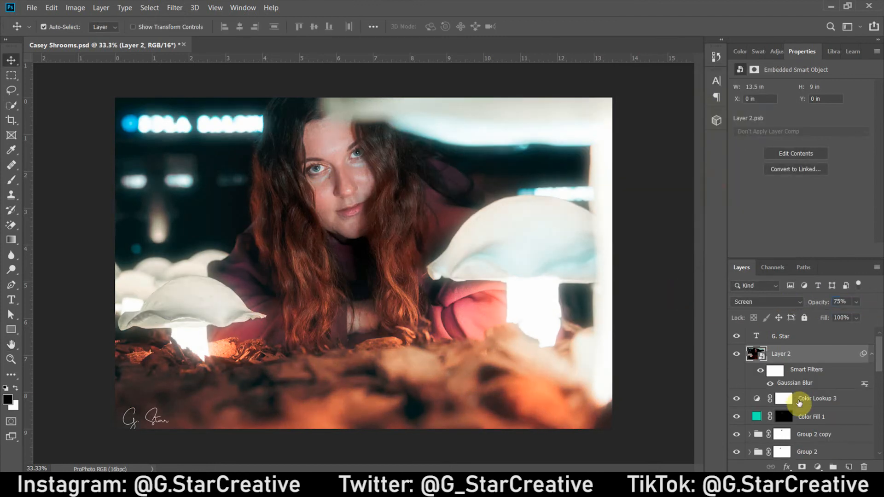
Step: Add a layer mask to Layer 2 and try painting the glow off the face with a 900 px black brush
click(802, 467)
key(b)
drag(336, 215, 345, 232)
key(ctrl+z)
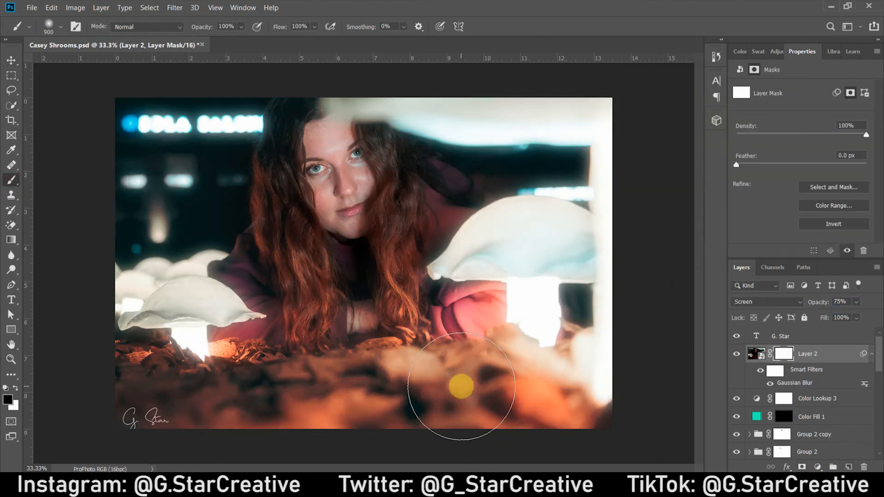
key(ctrl+z)
click(801, 467)
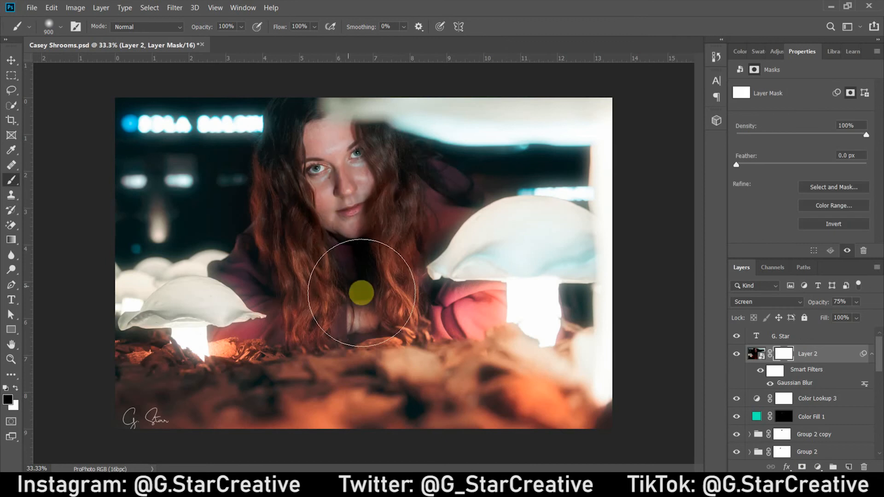
Step: Toggle Layer 2's mask off and on to compare the glow, and undo the full-strength mask strokes
right_click(781, 355)
click(782, 358)
key(ctrl+minus)
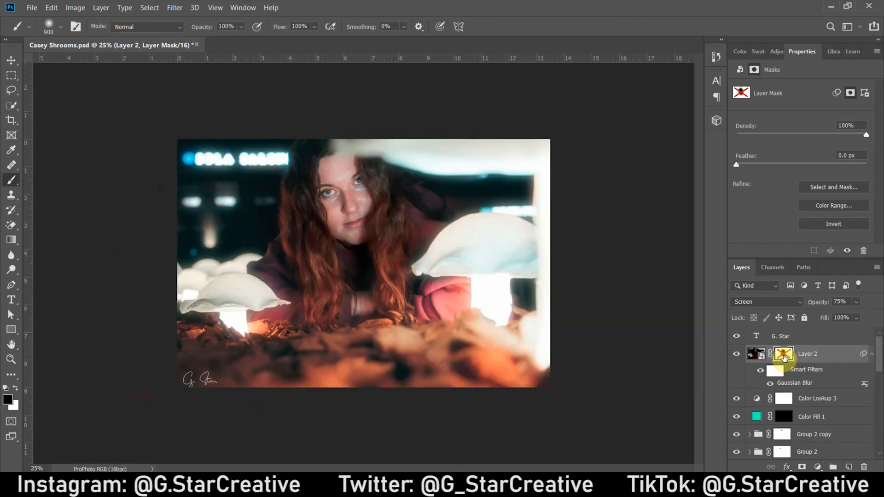
click(783, 358)
key(ctrl+z)
key(ctrl+z)
key(ctrl+z)
Step: Set the brush opacity to 25% and paint black over the face on Layer 2's mask
drag(235, 27, 185, 29)
text(25)
key(Return)
click(345, 201)
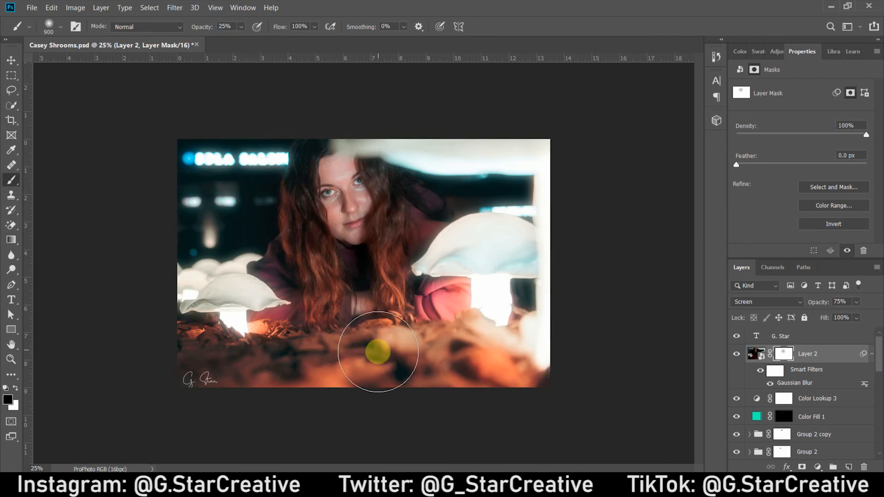